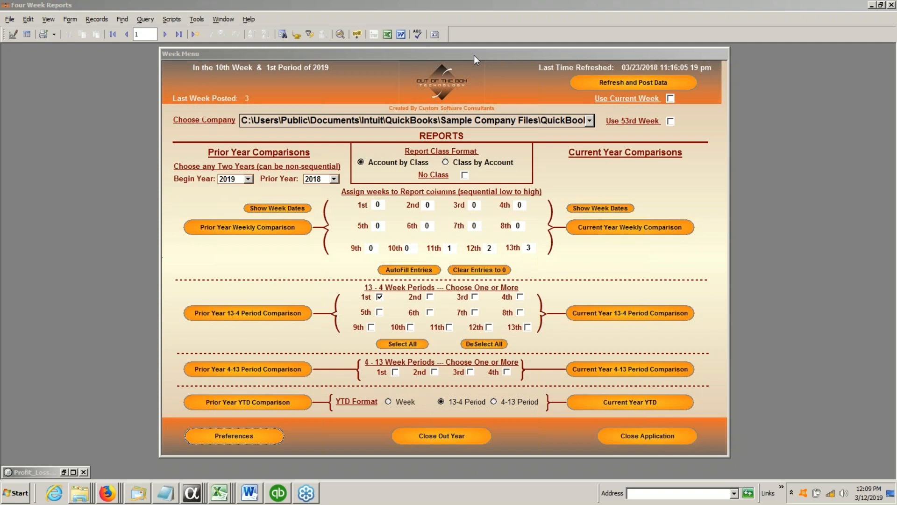
Step: Open the preferences and examine the fiscal Starting Date and Current Fiscal Year fields in the 52-53 week calendar setup
{"action": "left_click", "coordinate": [253, 436]}
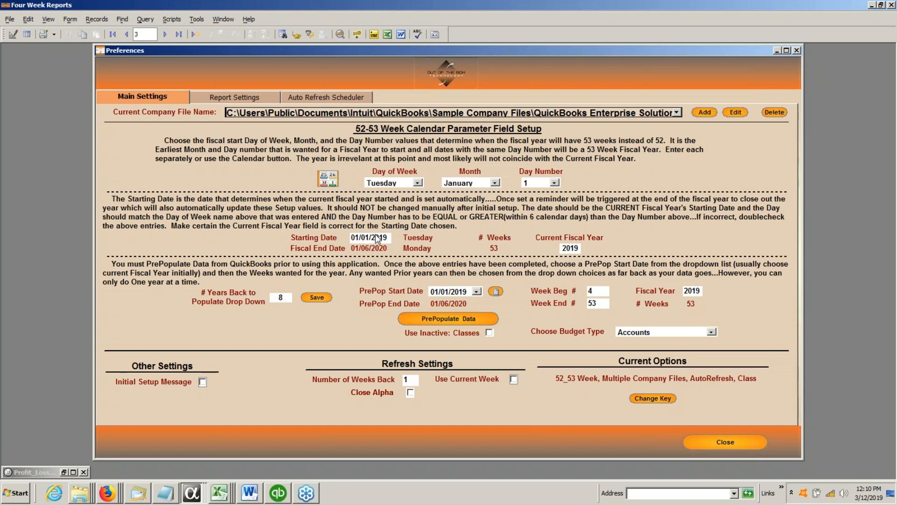
{"action": "mouse_move", "coordinate": [387, 241]}
{"action": "left_click", "coordinate": [387, 238]}
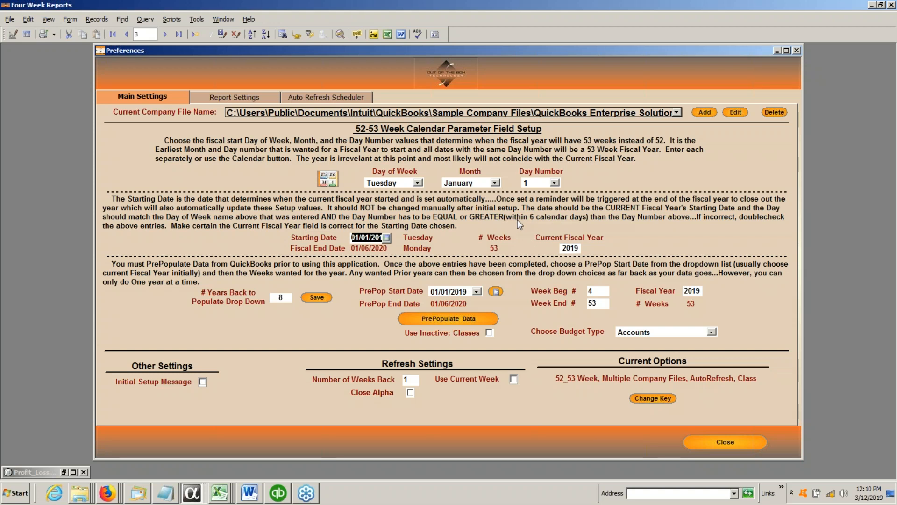
{"action": "left_click", "coordinate": [565, 249]}
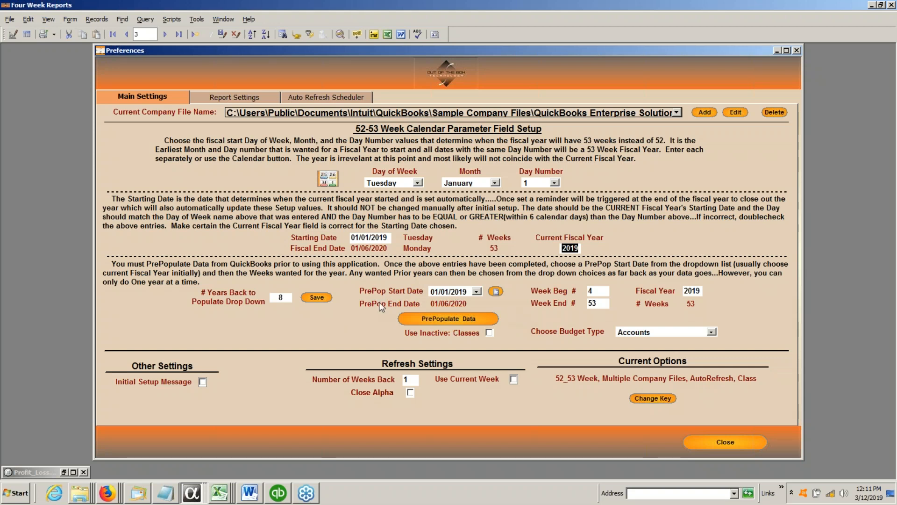
Step: Set the number of years back for the PrePop start date choices to 3 and save it
{"action": "left_click", "coordinate": [280, 298]}
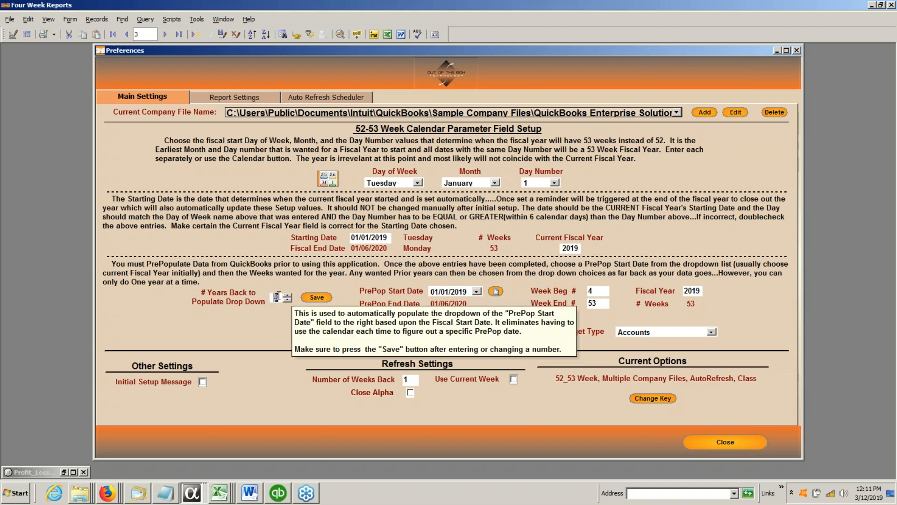
{"action": "type", "text": "3"}
{"action": "left_click", "coordinate": [320, 297]}
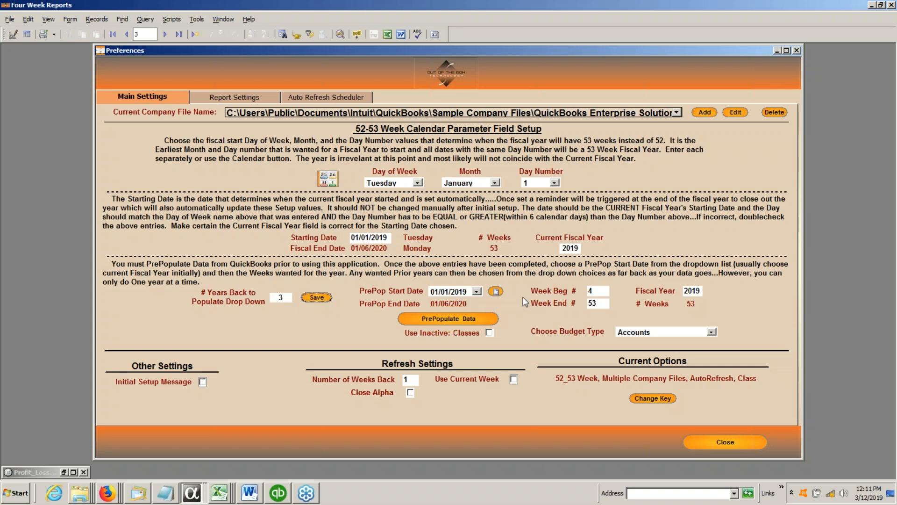
Step: Check which years are already prepopulated, and look through the available PrePop start dates
{"action": "left_click", "coordinate": [496, 291]}
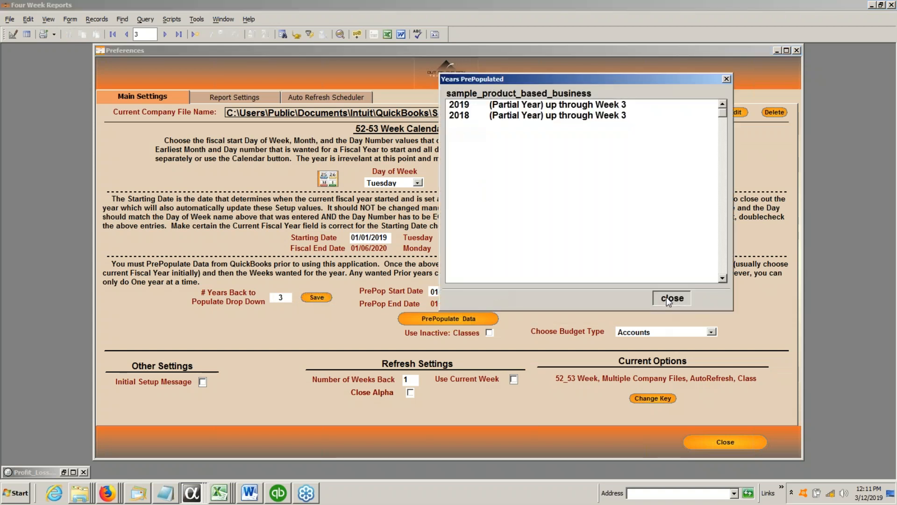
{"action": "left_click", "coordinate": [672, 298]}
{"action": "left_click", "coordinate": [476, 291]}
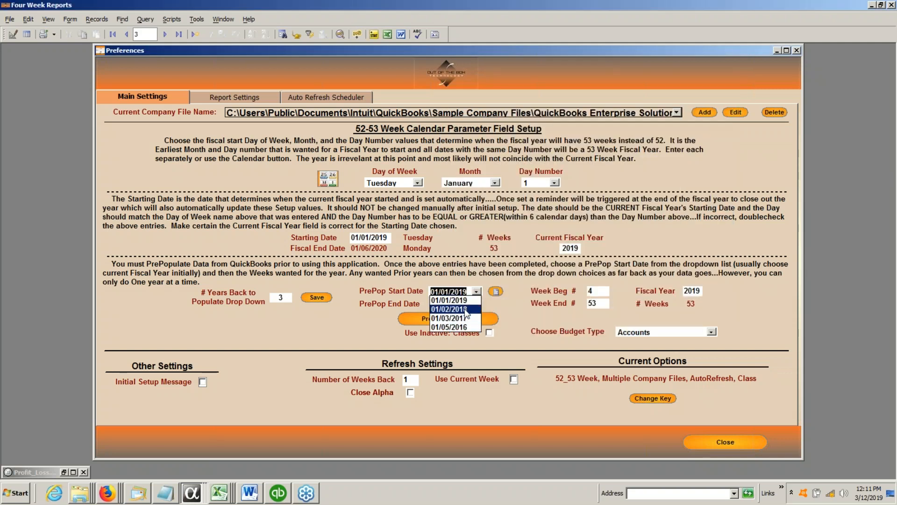
Step: Set the number of years back for the PrePop start date choices to 8 and save it
{"action": "left_click", "coordinate": [288, 301]}
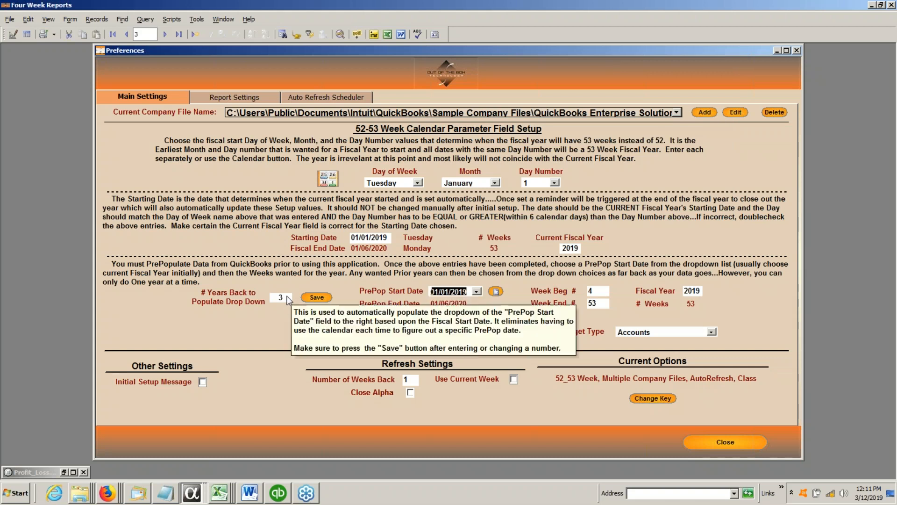
{"action": "left_click", "coordinate": [281, 297]}
{"action": "type", "text": "8"}
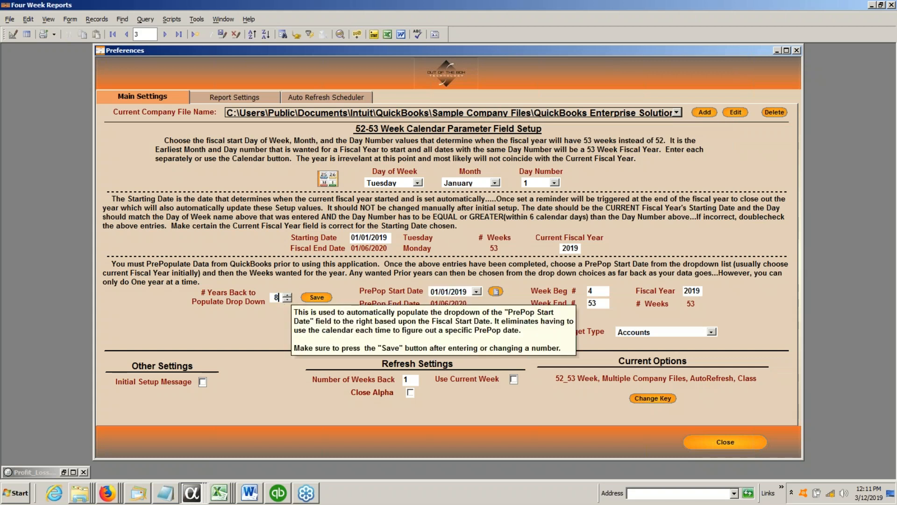
{"action": "left_click", "coordinate": [317, 298]}
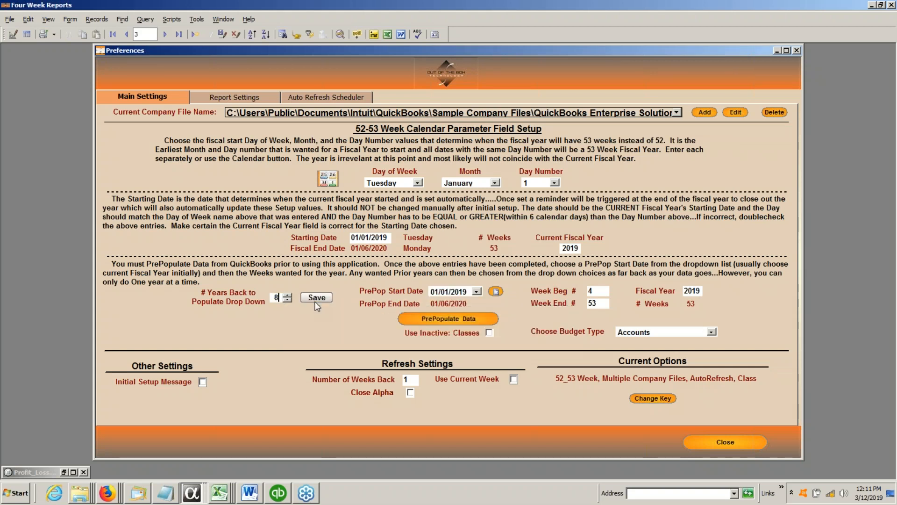
Step: Examine the extended list of PrePop start dates without choosing a different one
{"action": "left_click", "coordinate": [476, 291]}
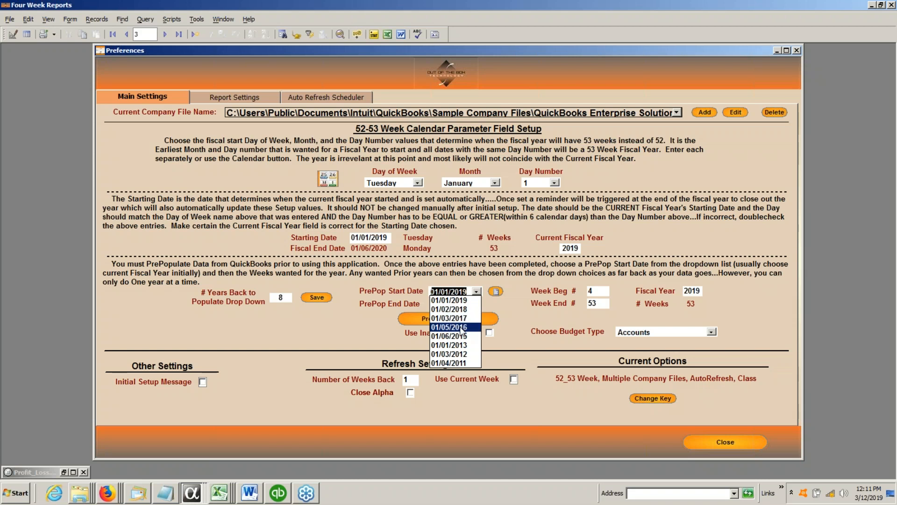
{"action": "left_click", "coordinate": [466, 291]}
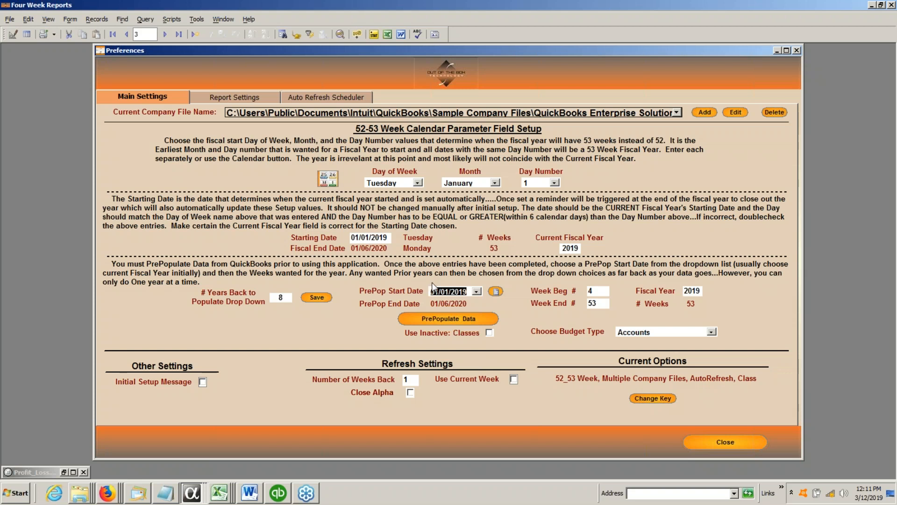
{"action": "left_click", "coordinate": [476, 291]}
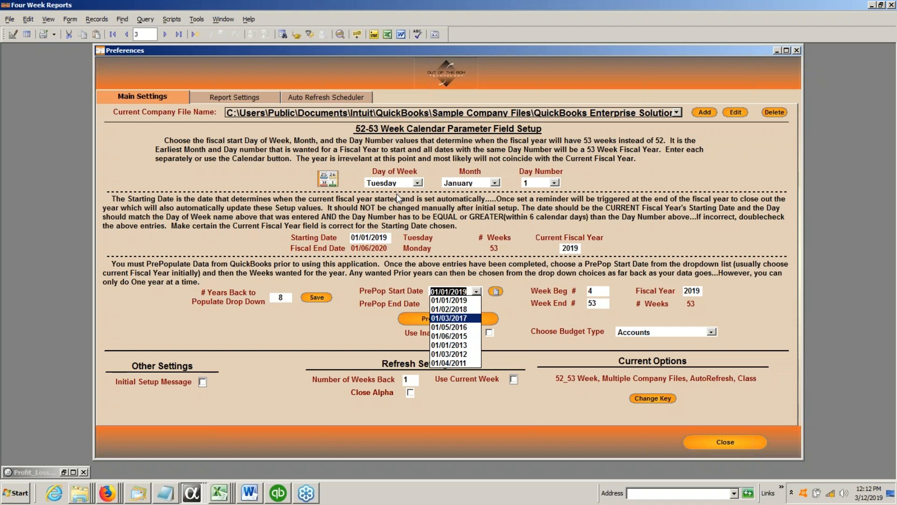
{"action": "key", "text": "Escape"}
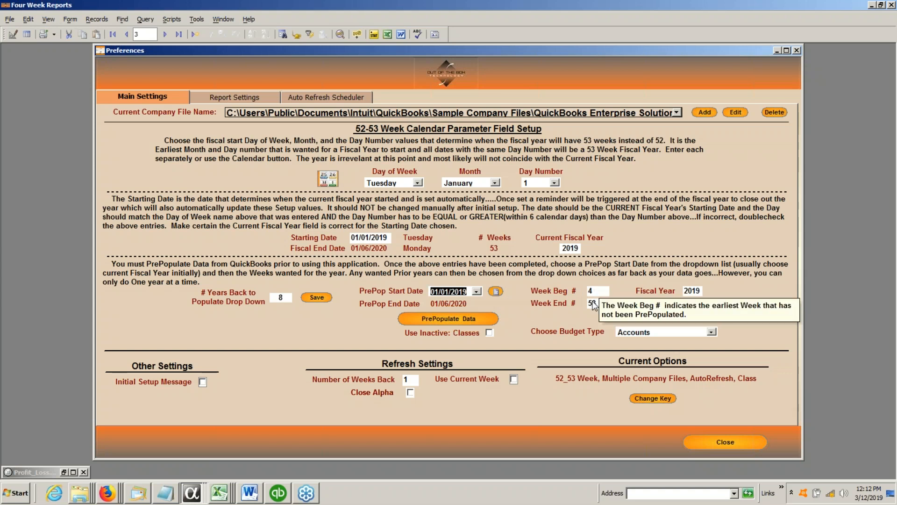
Step: Review the prepopulated years of the sample company and compare them with the beginning and ending week numbers
{"action": "left_click", "coordinate": [496, 292]}
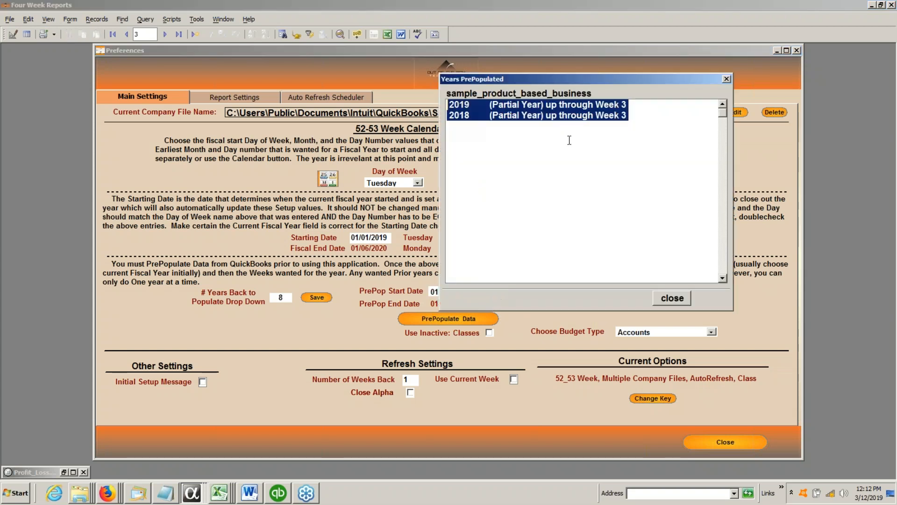
{"action": "left_click", "coordinate": [659, 298]}
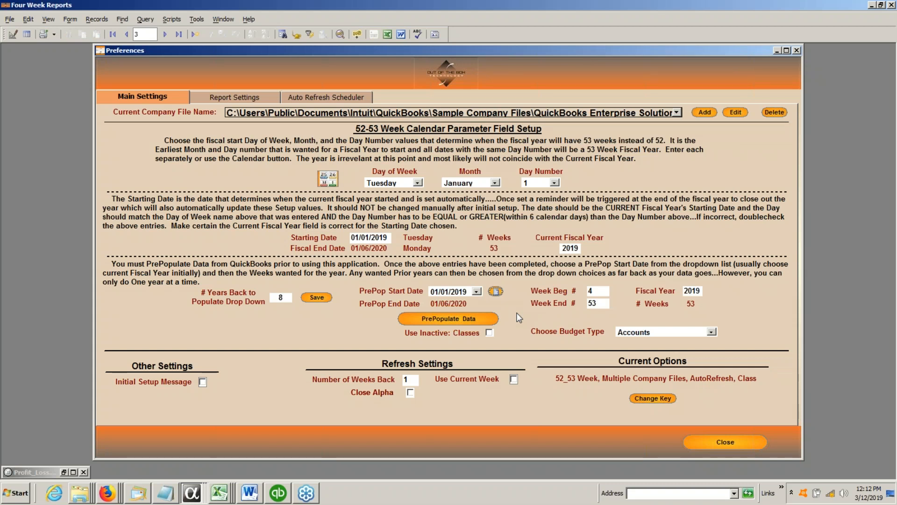
{"action": "left_click", "coordinate": [496, 291]}
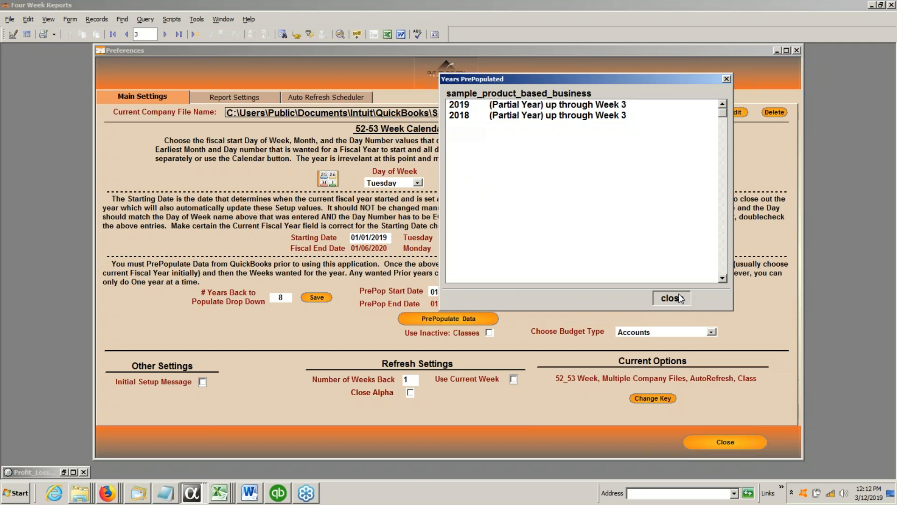
{"action": "left_click", "coordinate": [679, 298]}
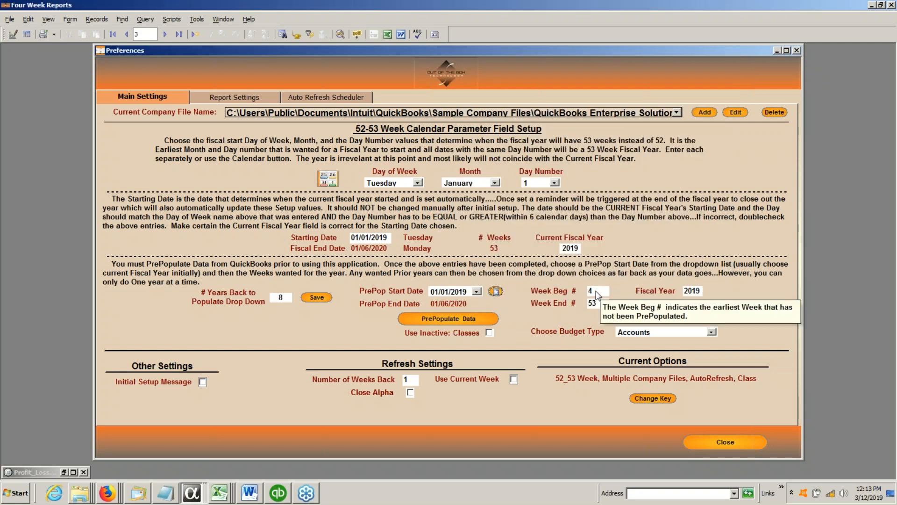
{"action": "mouse_move", "coordinate": [598, 303]}
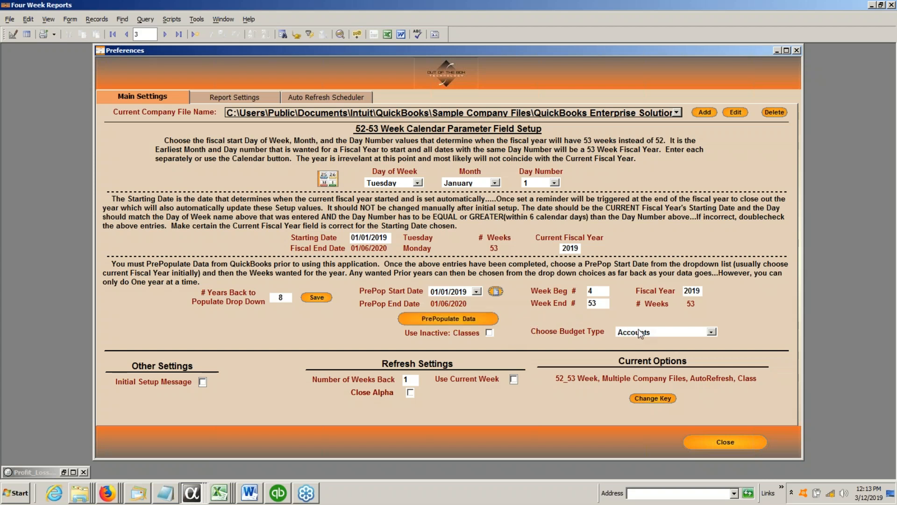
Step: Review the budget type choices and the refresh setting for weeks back, leaving both as they are, and close the preferences
{"action": "left_click", "coordinate": [711, 330]}
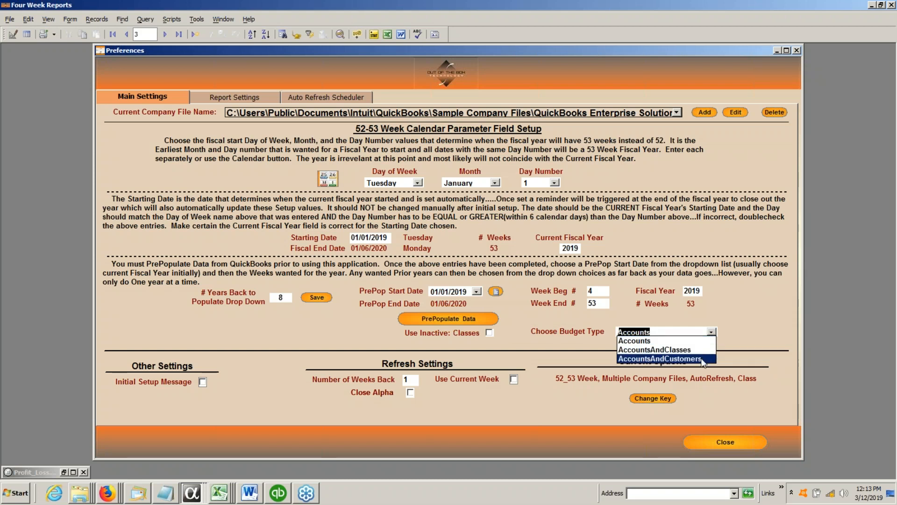
{"action": "left_click", "coordinate": [677, 313]}
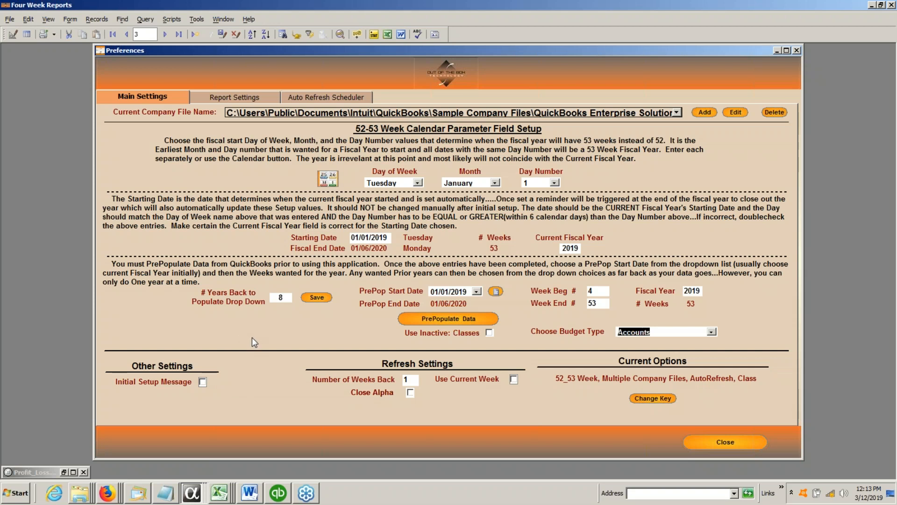
{"action": "mouse_move", "coordinate": [411, 379]}
{"action": "left_click", "coordinate": [709, 442]}
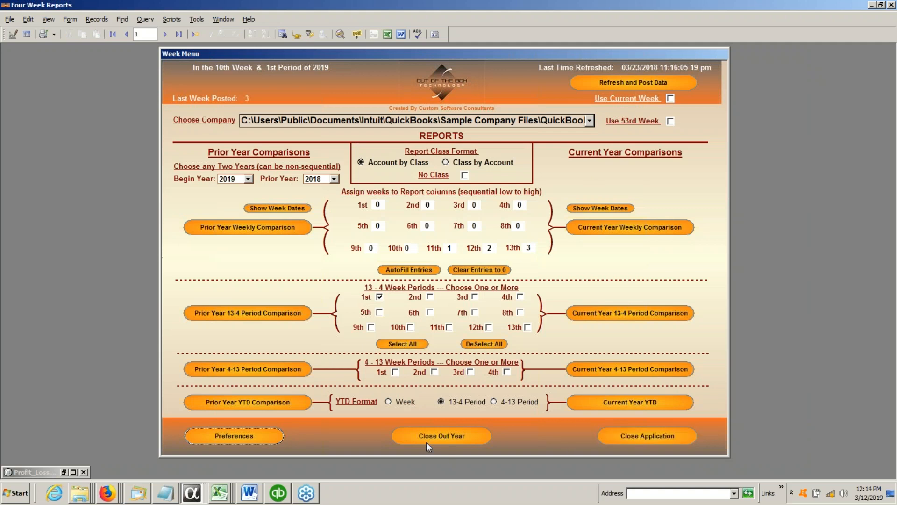
Step: Reopen the preferences to check the Number of Weeks Back refresh setting, and return to the week menu
{"action": "left_click", "coordinate": [263, 437]}
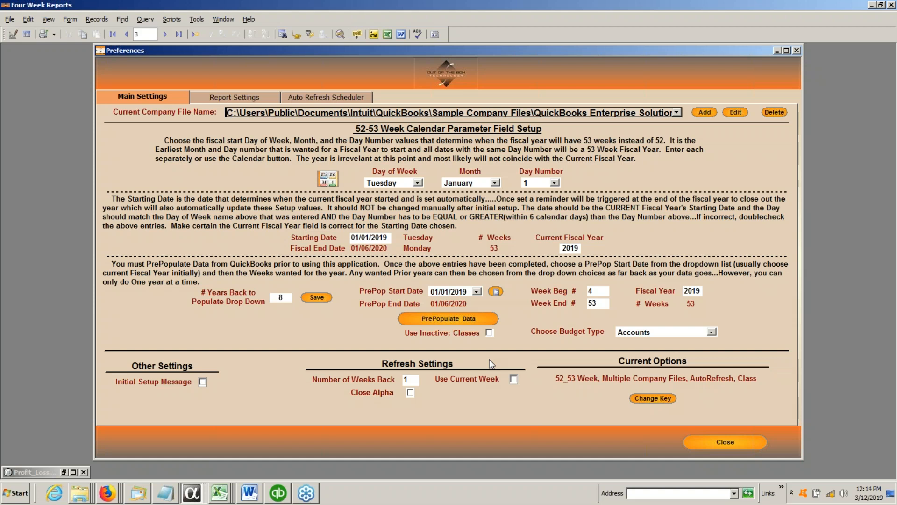
{"action": "mouse_move", "coordinate": [410, 383]}
{"action": "left_click", "coordinate": [703, 439]}
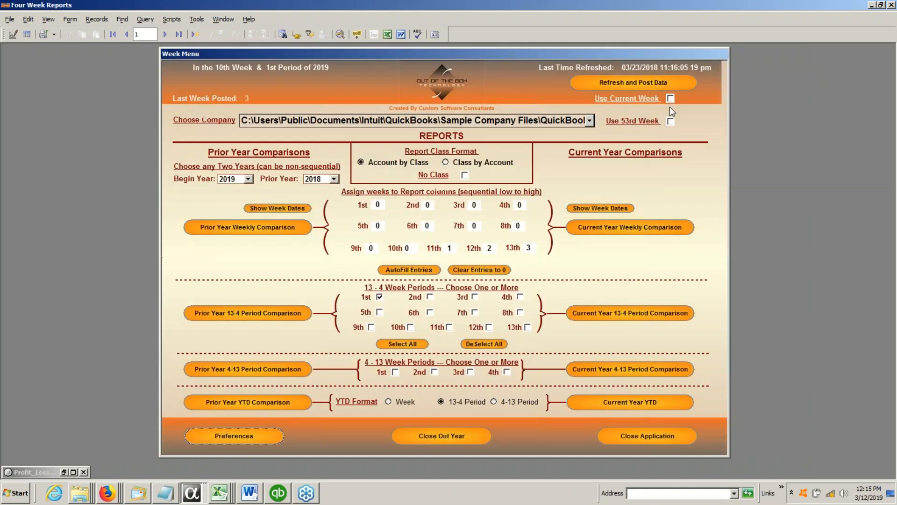
Step: Reopen the preferences and examine the current company file name and its list of available company files
{"action": "left_click", "coordinate": [235, 436]}
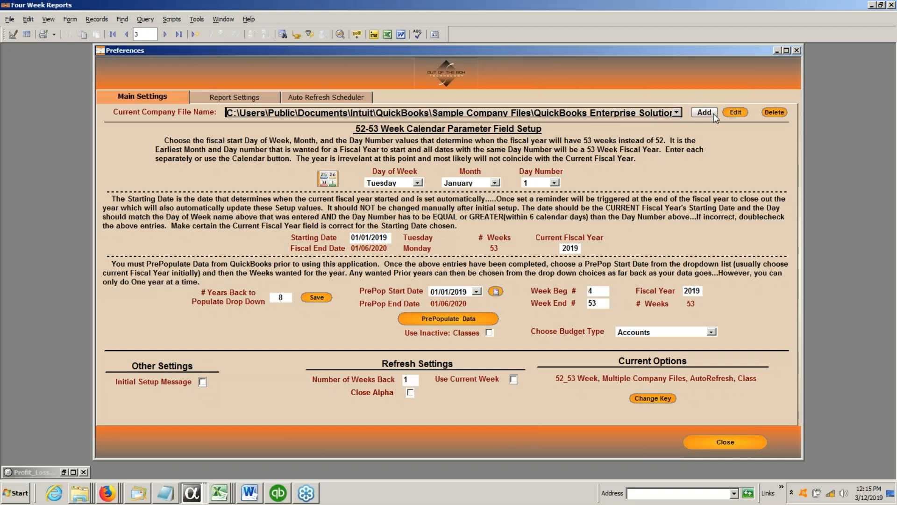
{"action": "left_click", "coordinate": [678, 112]}
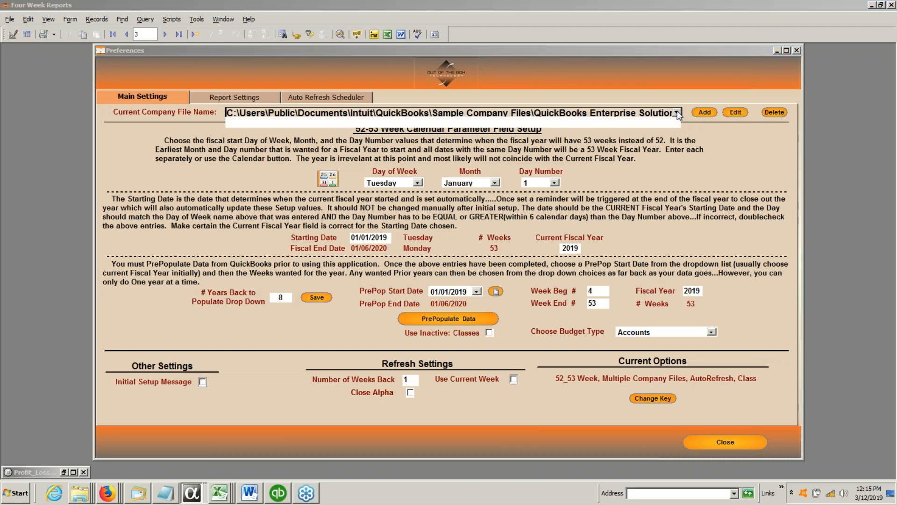
{"action": "left_click", "coordinate": [705, 136]}
{"action": "left_click_drag", "start_coordinate": [281, 116], "coordinate": [268, 127]}
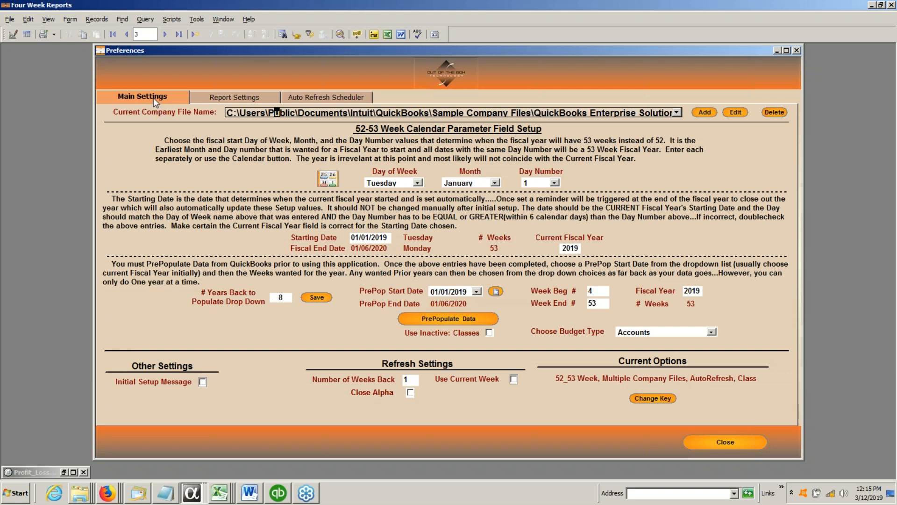
Step: Open the report settings and insert the QuickBooks company name as the report title
{"action": "left_click", "coordinate": [210, 98]}
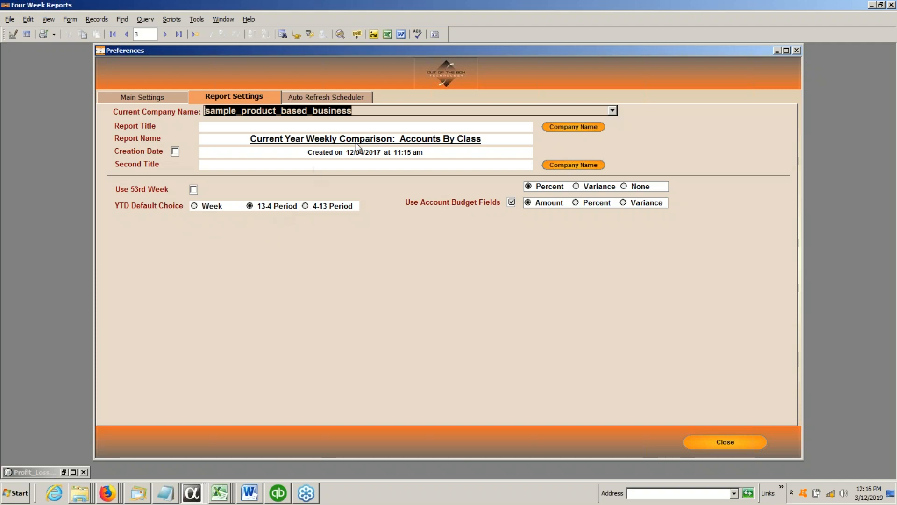
{"action": "mouse_move", "coordinate": [368, 131]}
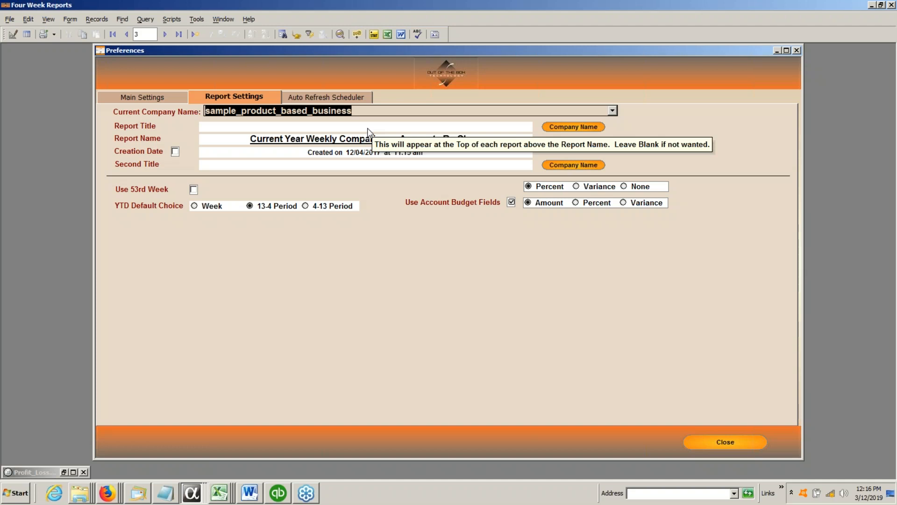
{"action": "left_click", "coordinate": [563, 127]}
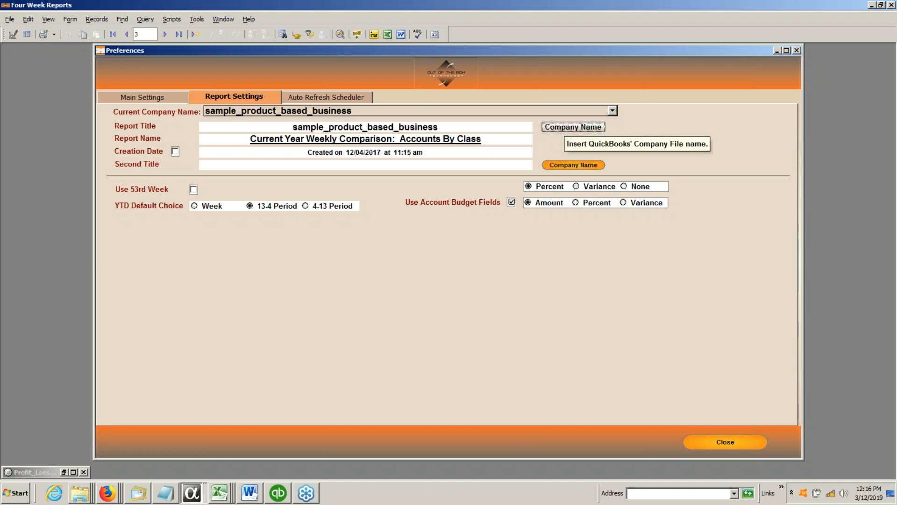
Step: Clear the report title so the field is blank
{"action": "double_click", "coordinate": [426, 128]}
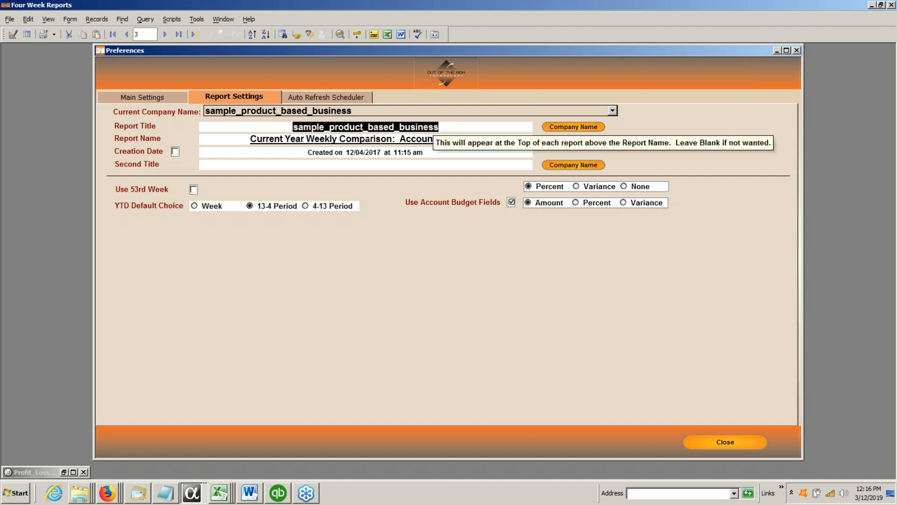
{"action": "key", "text": "Delete"}
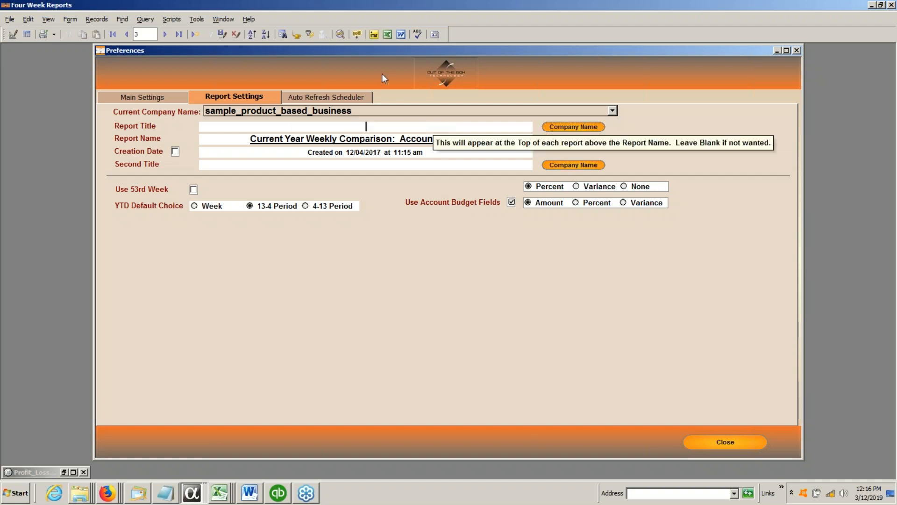
{"action": "left_click", "coordinate": [392, 141]}
Step: Check the explanation of the second title, and enable the creation date on reports
{"action": "mouse_move", "coordinate": [363, 157]}
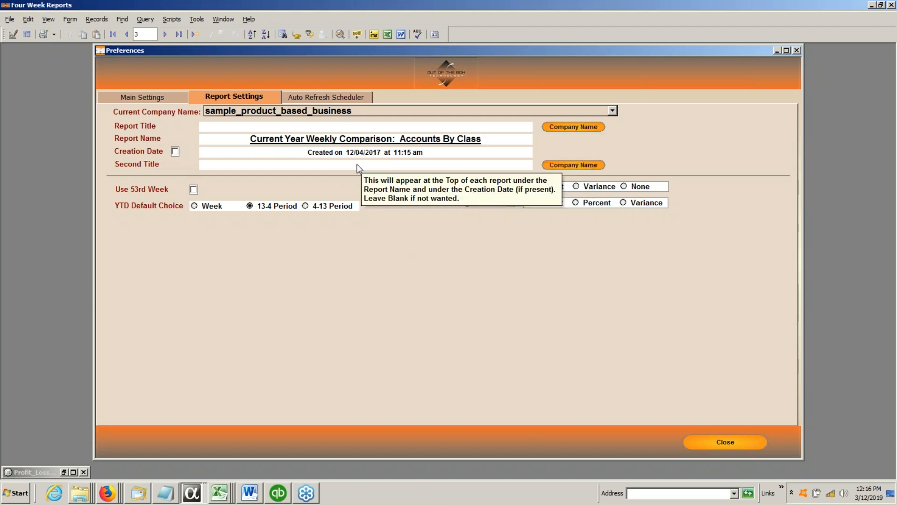
{"action": "mouse_move", "coordinate": [368, 139]}
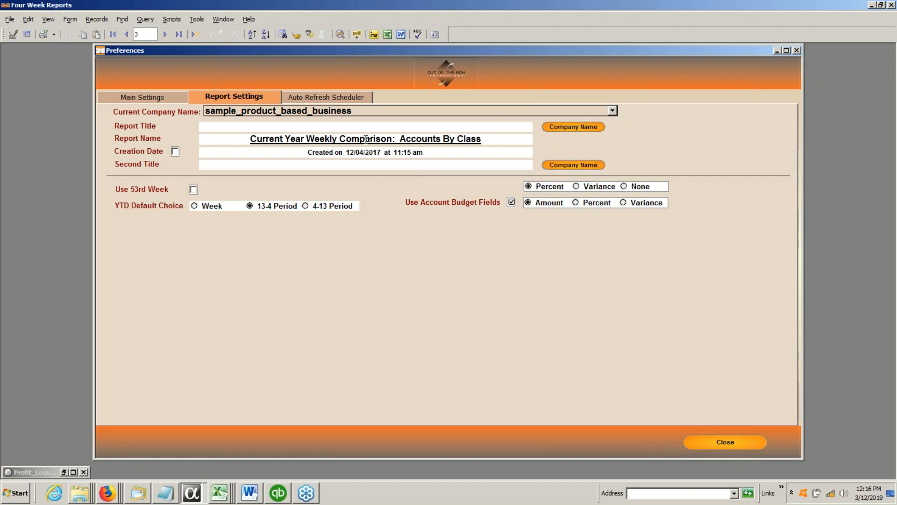
{"action": "left_click", "coordinate": [175, 151]}
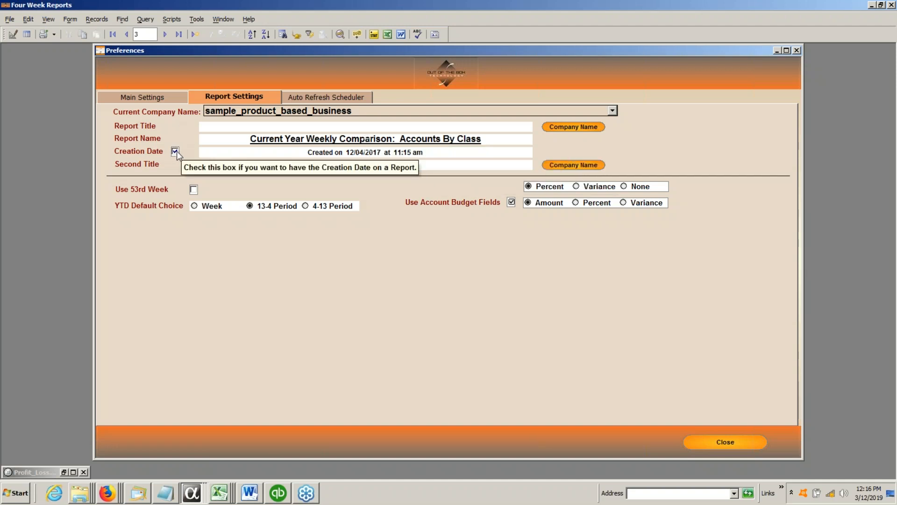
Step: Turn off the creation date on reports, and check the frequency options for the scheduled refresh
{"action": "left_click", "coordinate": [176, 151]}
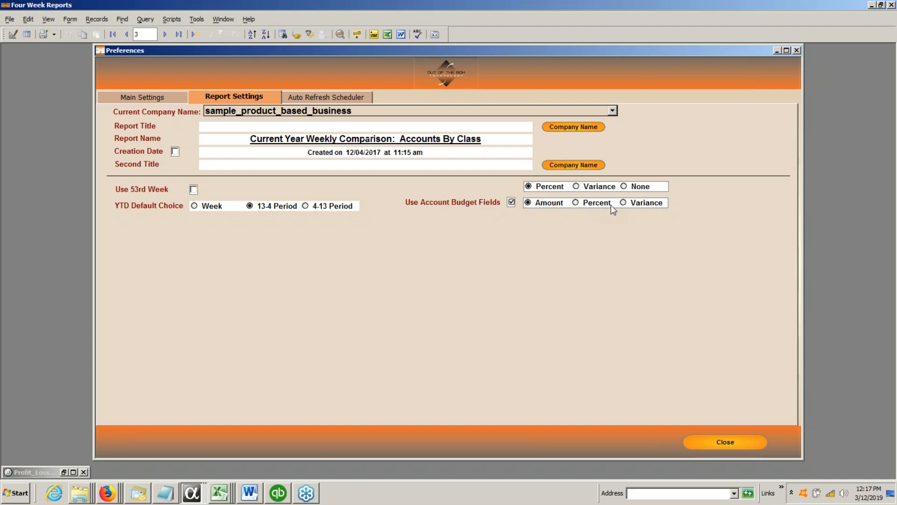
{"action": "left_click", "coordinate": [325, 96]}
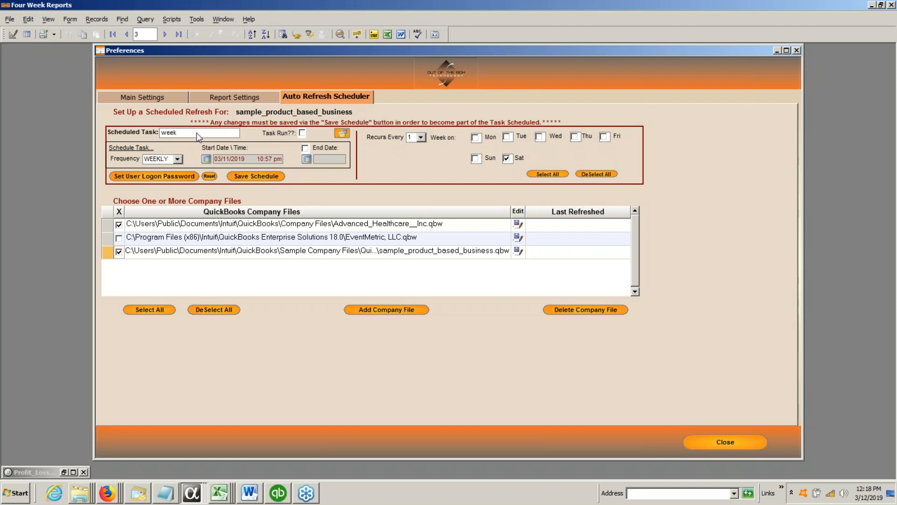
{"action": "mouse_move", "coordinate": [182, 131]}
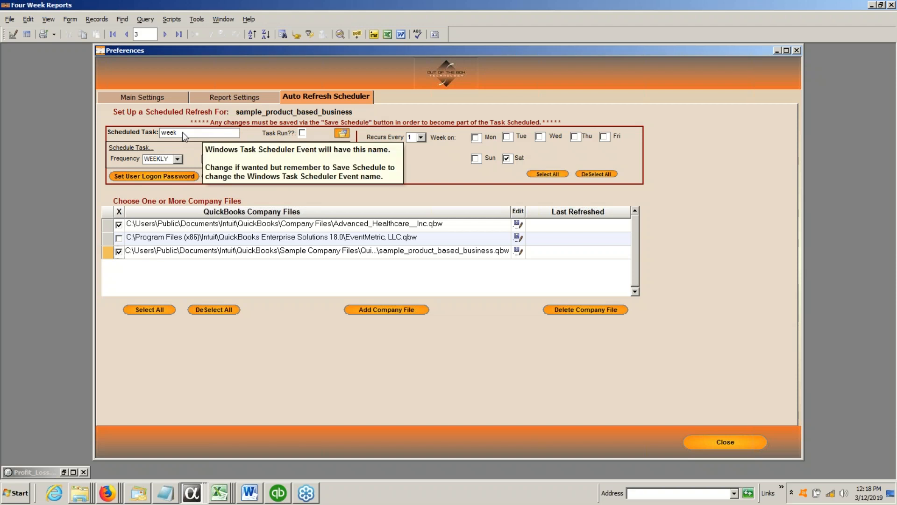
{"action": "left_click", "coordinate": [177, 159]}
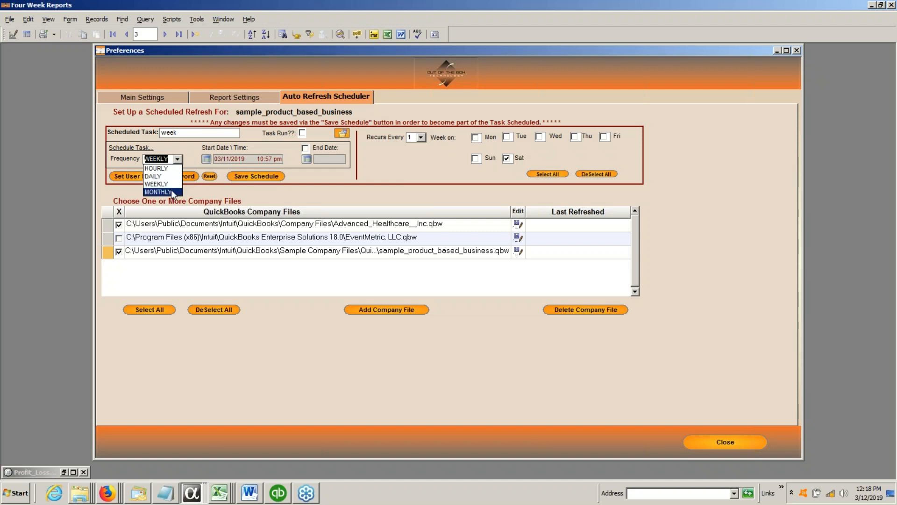
{"action": "left_click", "coordinate": [190, 146]}
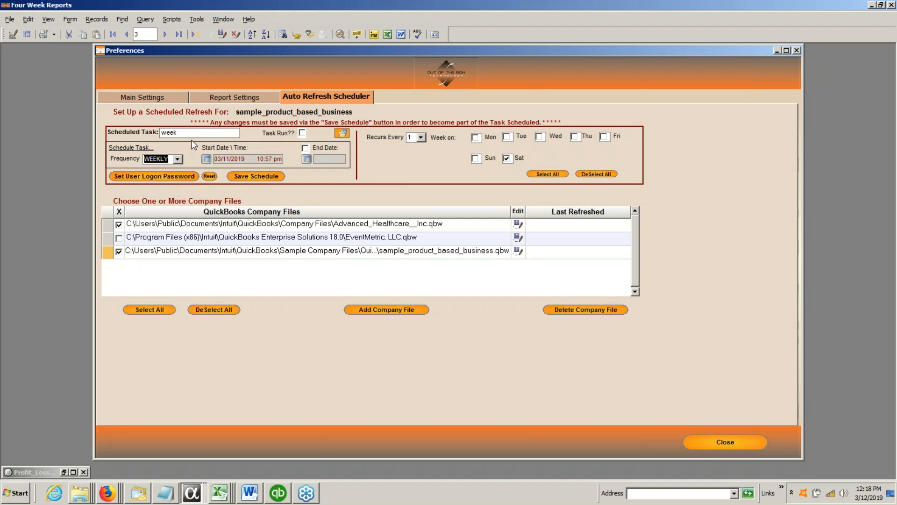
Step: Check the available week recurrence intervals for the scheduled refresh, and close the preferences
{"action": "left_click", "coordinate": [420, 138]}
{"action": "left_click_drag", "start_coordinate": [422, 162], "coordinate": [428, 213]}
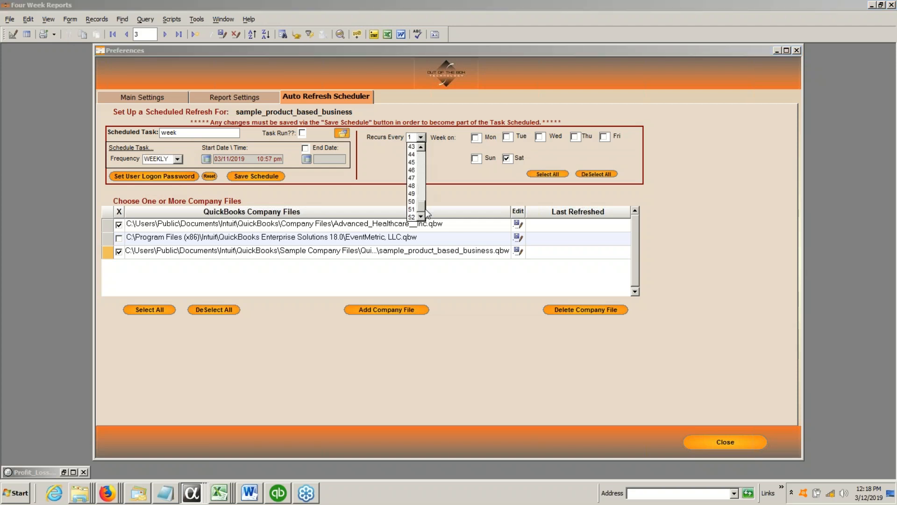
{"action": "left_click", "coordinate": [453, 148]}
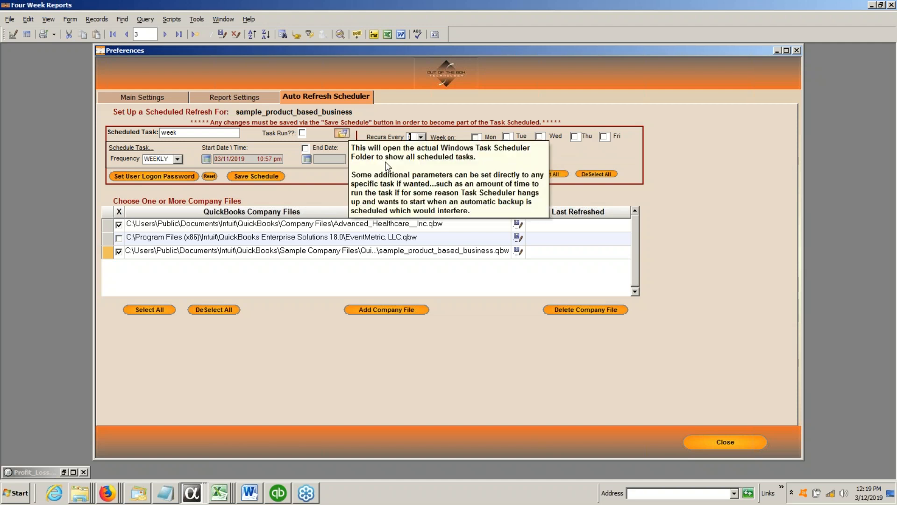
{"action": "left_click", "coordinate": [692, 444]}
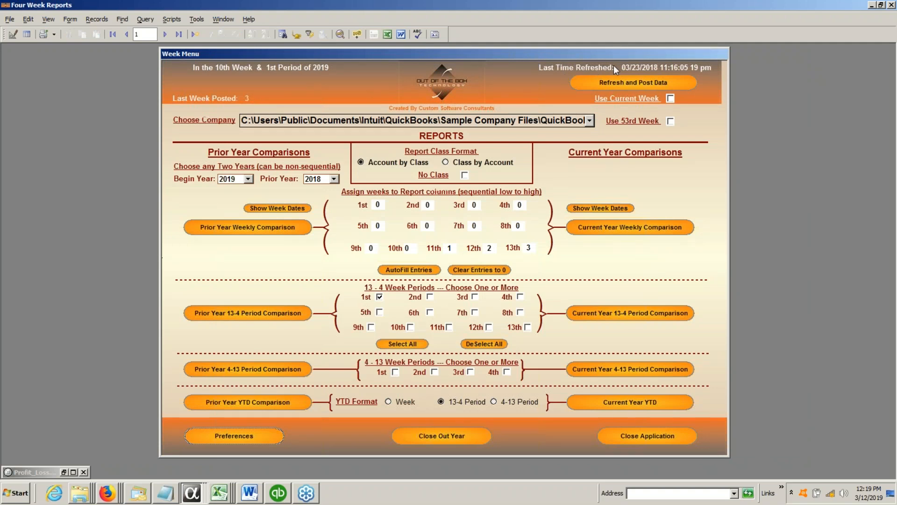
Step: Examine the company files available for reporting and the begin year choices for prior year comparisons
{"action": "left_click", "coordinate": [610, 81]}
{"action": "left_click", "coordinate": [590, 119]}
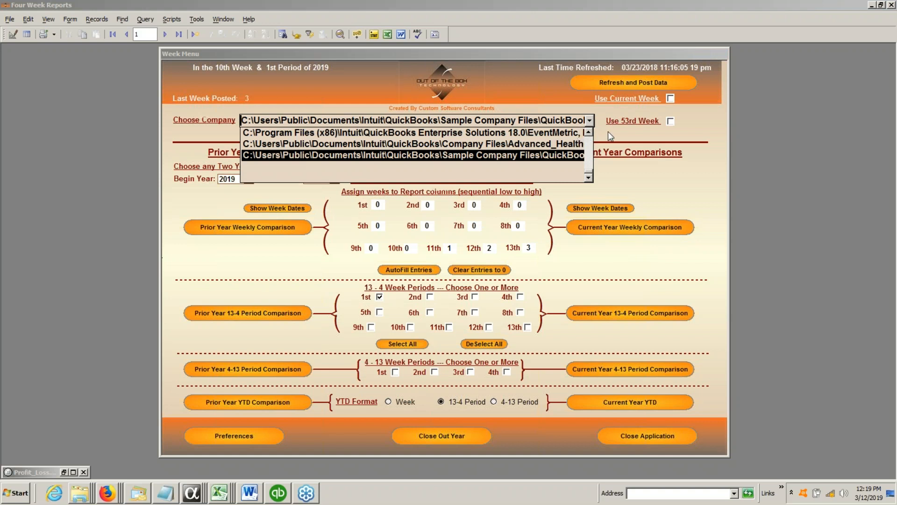
{"action": "left_click", "coordinate": [607, 131]}
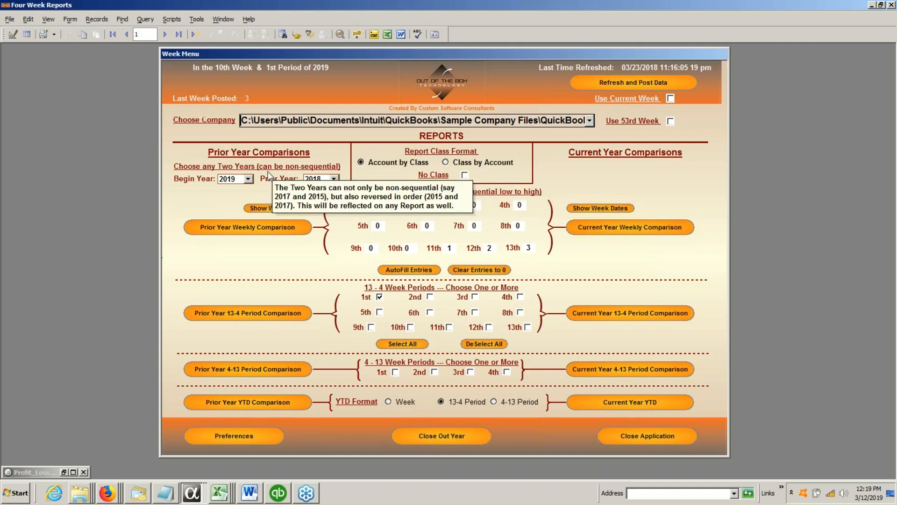
{"action": "left_click", "coordinate": [249, 179]}
{"action": "left_click", "coordinate": [276, 188]}
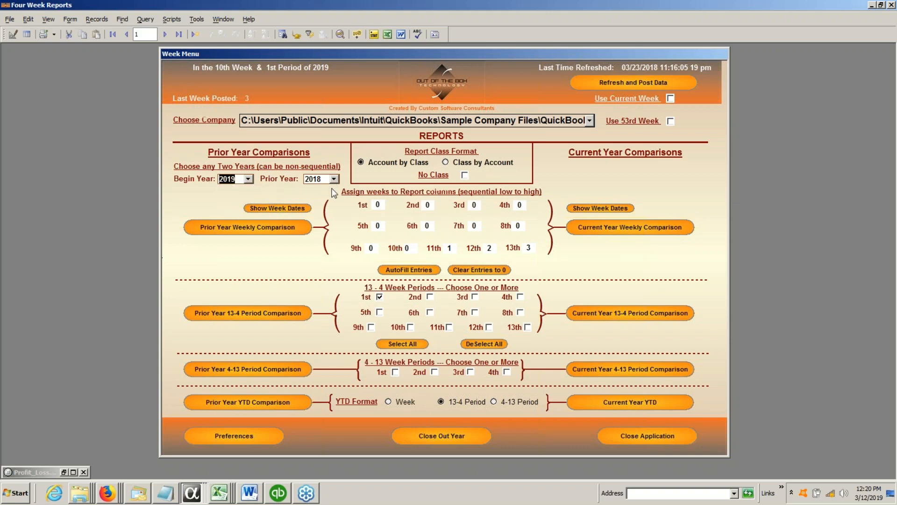
Step: Show and hide the week dates for the current year comparison, and do the same for the prior year comparison
{"action": "left_click", "coordinate": [610, 208]}
{"action": "left_click", "coordinate": [606, 209]}
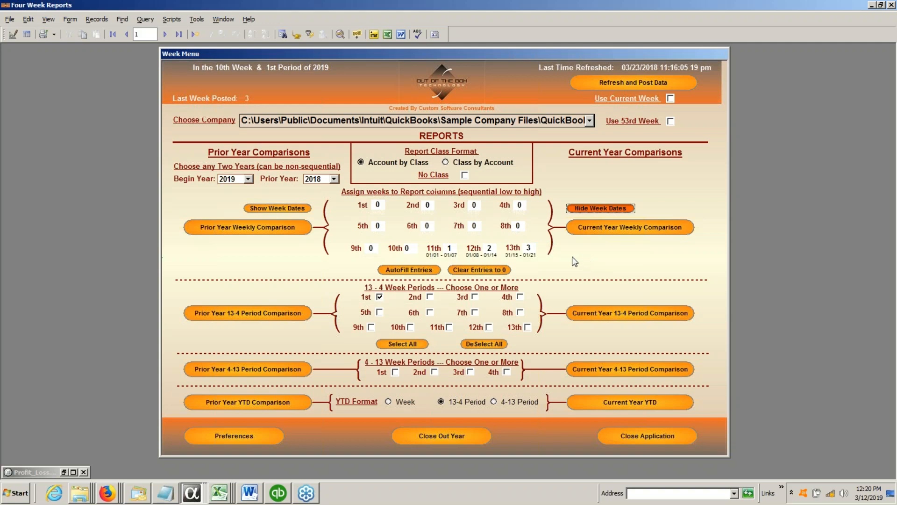
{"action": "left_click", "coordinate": [571, 210]}
{"action": "left_click", "coordinate": [288, 210]}
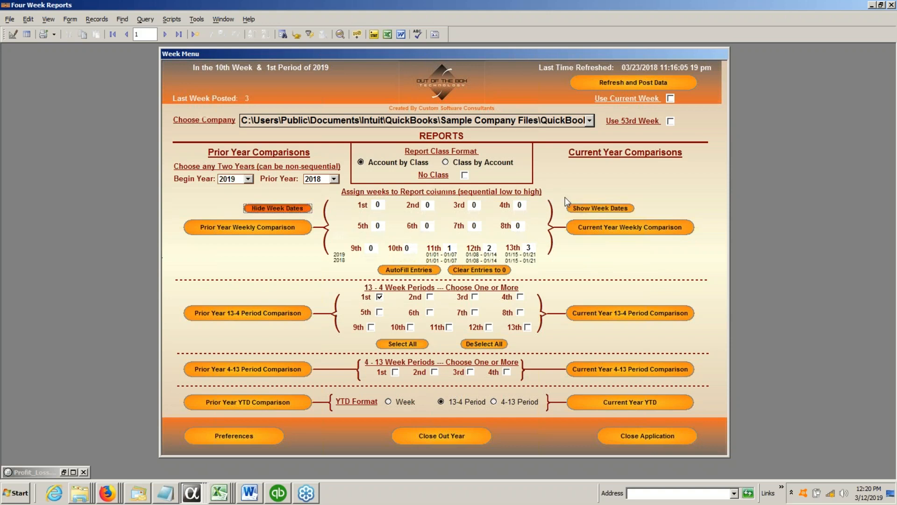
{"action": "left_click", "coordinate": [581, 208]}
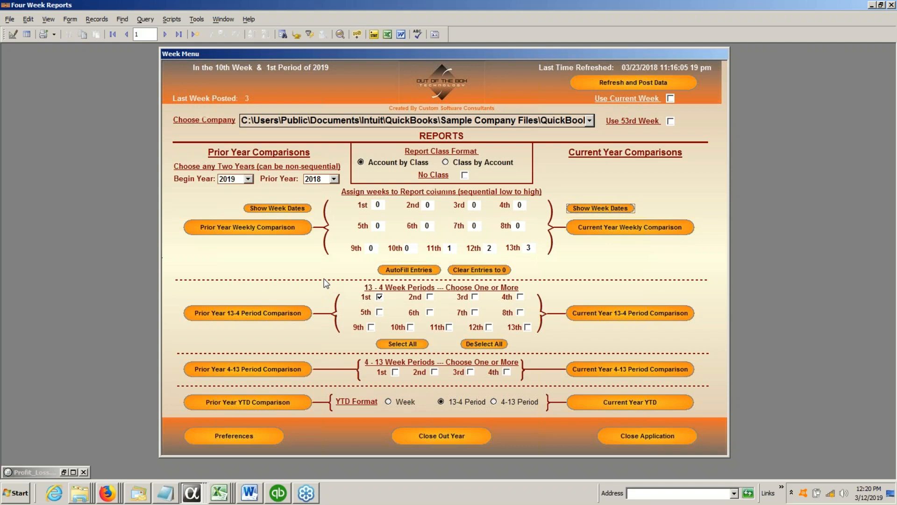
{"action": "left_click", "coordinate": [379, 296]}
{"action": "mouse_move", "coordinate": [400, 407]}
Step: Start the Current Year Weekly Comparison report and move its record selection dialog up, clear of the 13-4 week periods
{"action": "left_click", "coordinate": [614, 230]}
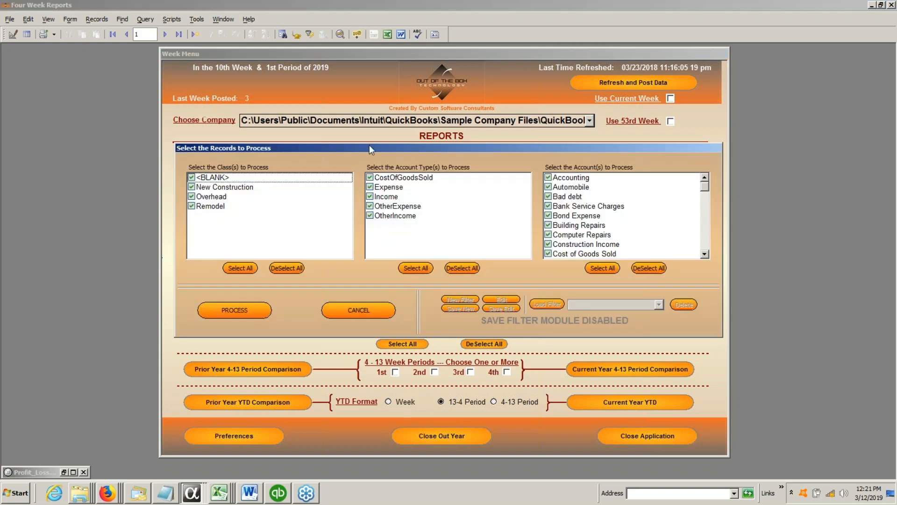
{"action": "left_click_drag", "start_coordinate": [365, 147], "coordinate": [345, 80]}
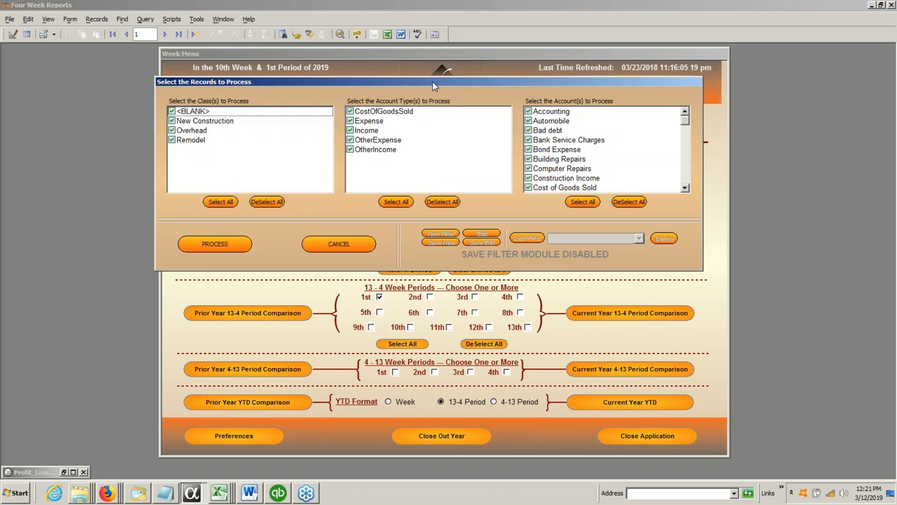
{"action": "left_click_drag", "start_coordinate": [434, 81], "coordinate": [447, 82]}
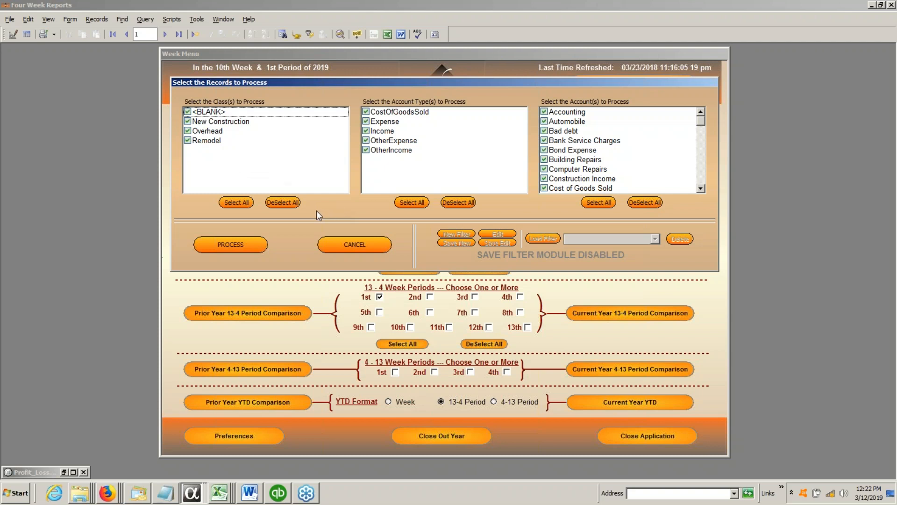
Step: Limit the records to the New Construction class and exclude the OtherExpense and OtherIncome account types
{"action": "left_click", "coordinate": [283, 202]}
{"action": "left_click", "coordinate": [273, 200]}
{"action": "left_click", "coordinate": [188, 121]}
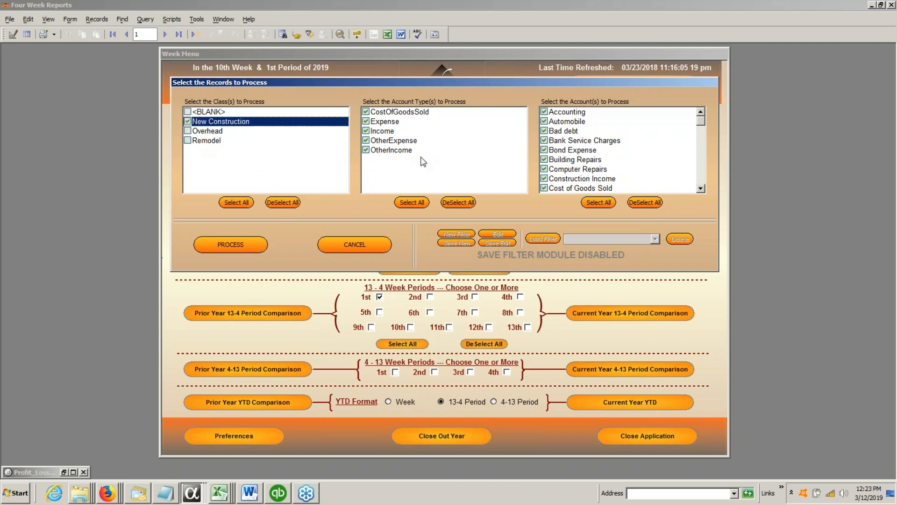
{"action": "left_click", "coordinate": [367, 145]}
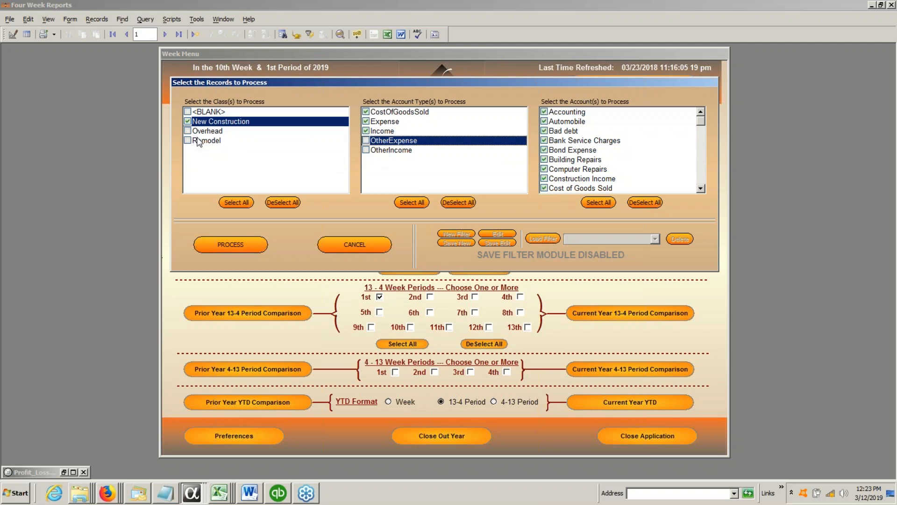
Step: Include all classes and account types again, and process the Current Year Weekly Comparison report
{"action": "left_click", "coordinate": [234, 203]}
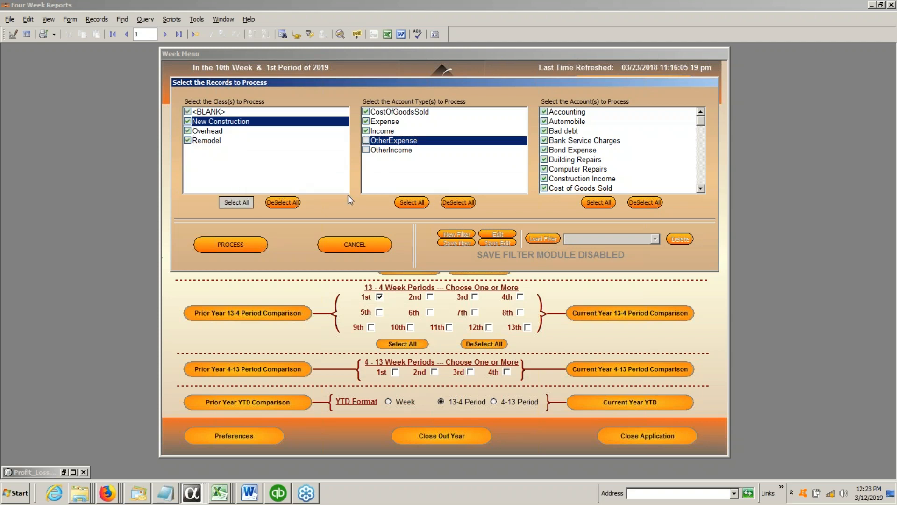
{"action": "left_click", "coordinate": [411, 202]}
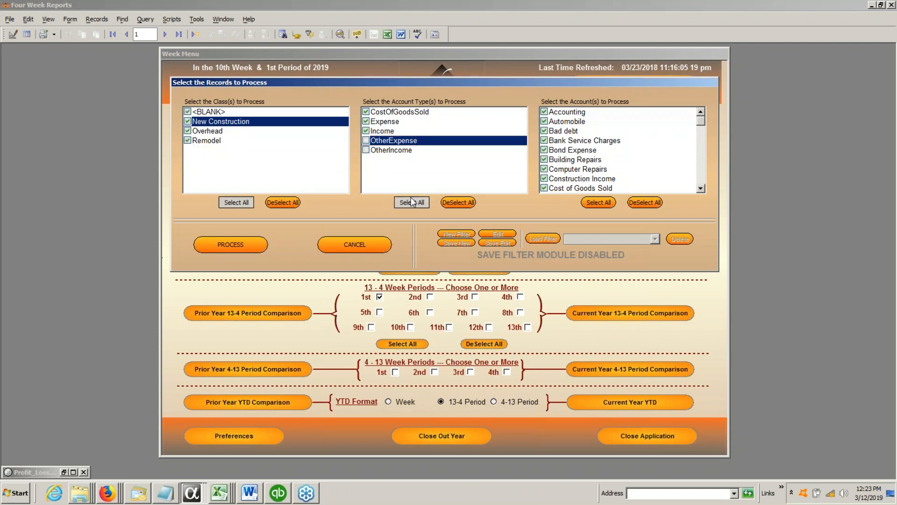
{"action": "left_click", "coordinate": [240, 246]}
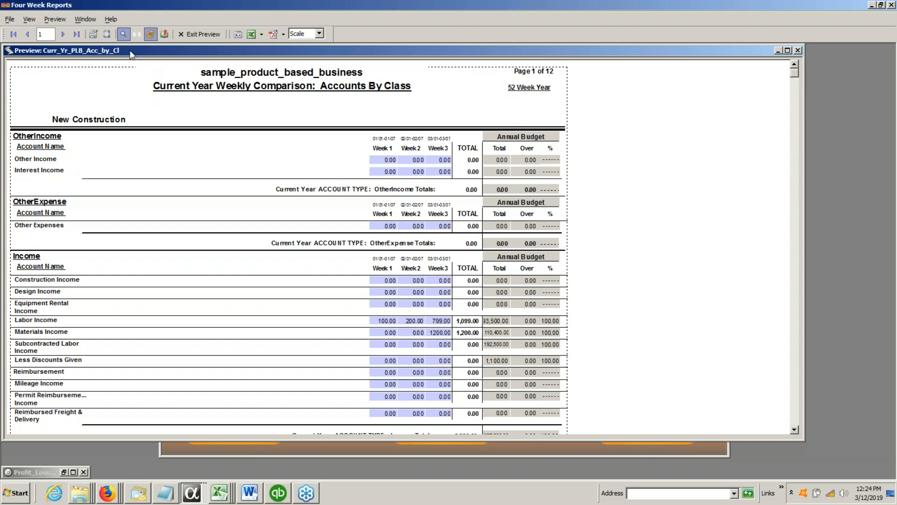
Step: Examine the last page of the report with its grand totals, and exit the preview
{"action": "left_click_drag", "start_coordinate": [130, 50], "coordinate": [151, 70]}
{"action": "left_click", "coordinate": [77, 34]}
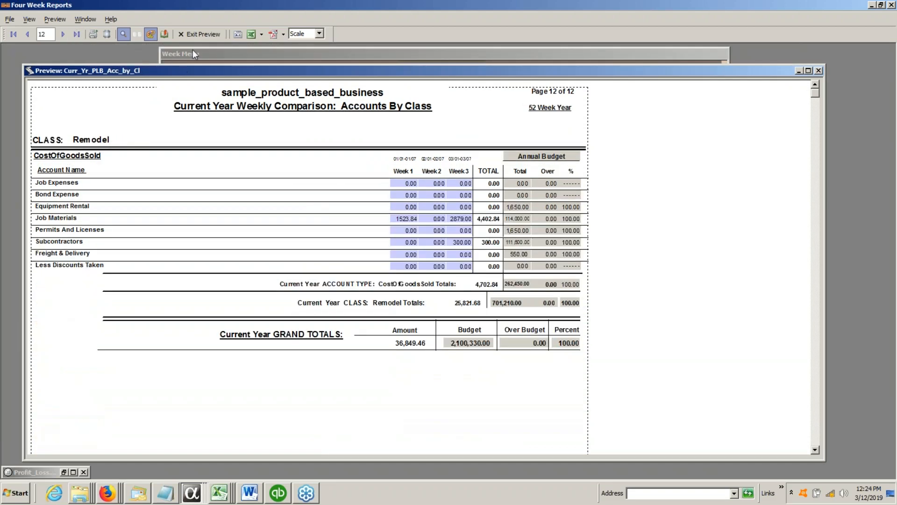
{"action": "left_click", "coordinate": [198, 34]}
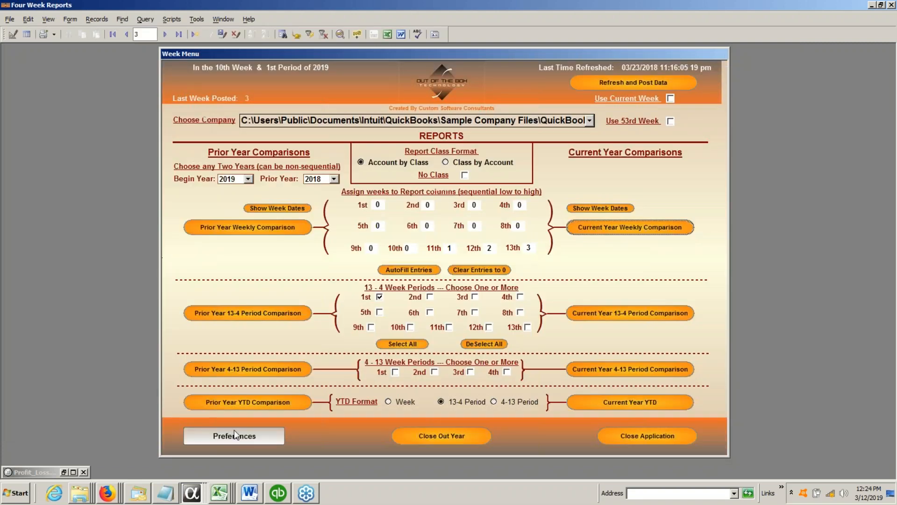
Step: Check the account budget fields setting in the preferences, and process the Current Year Weekly Comparison for all records again
{"action": "left_click", "coordinate": [235, 435]}
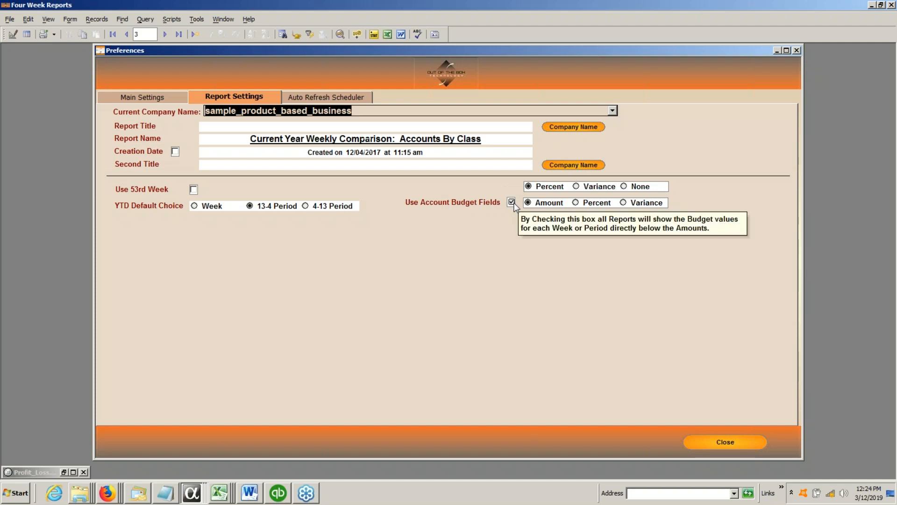
{"action": "left_click", "coordinate": [707, 437]}
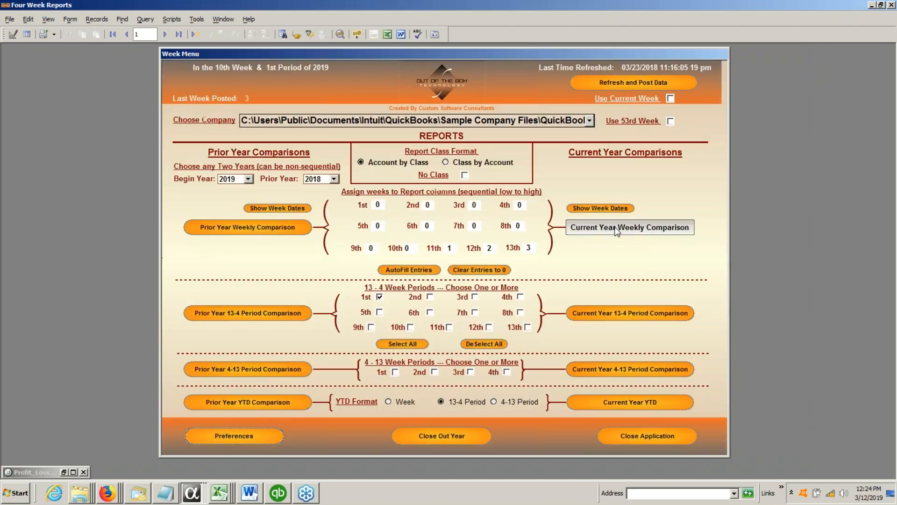
{"action": "left_click", "coordinate": [617, 229]}
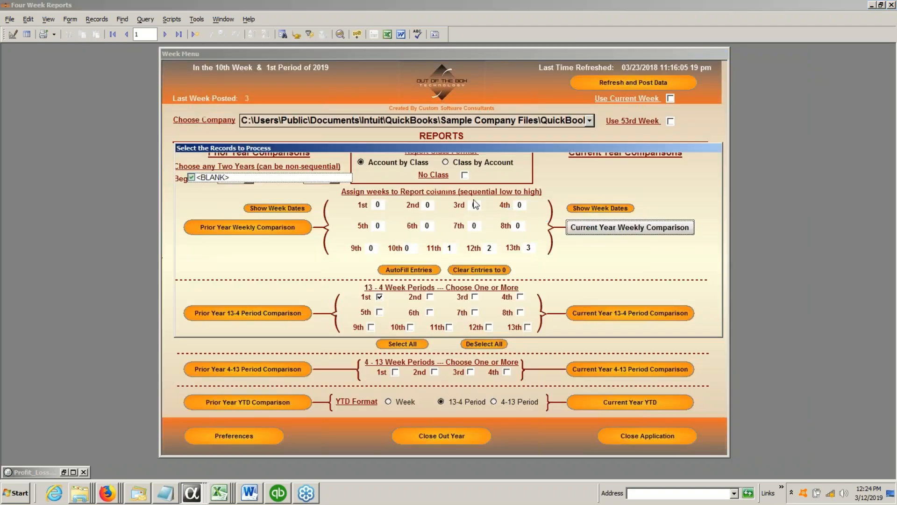
{"action": "left_click", "coordinate": [254, 304]}
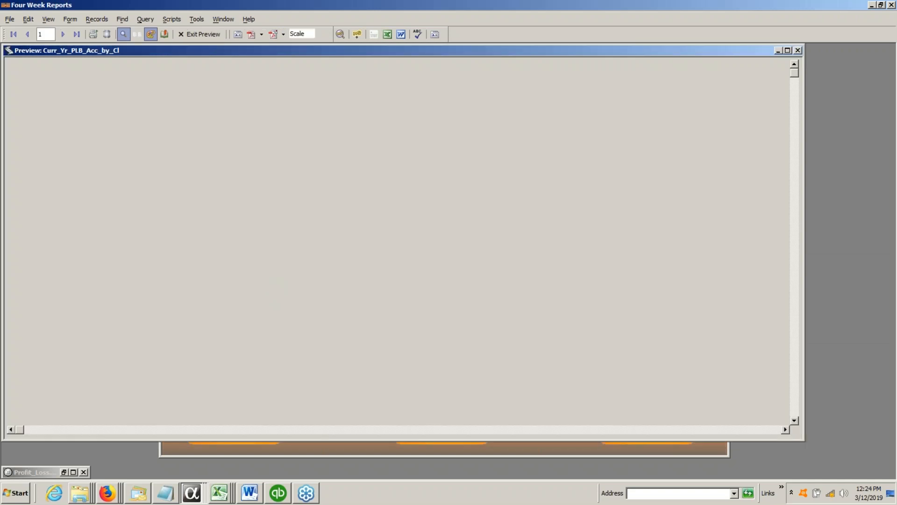
Step: Examine the week columns on the report's first page, and exit the preview
{"action": "scroll", "coordinate": [341, 297], "scroll_direction": "down", "scroll_amount": 2}
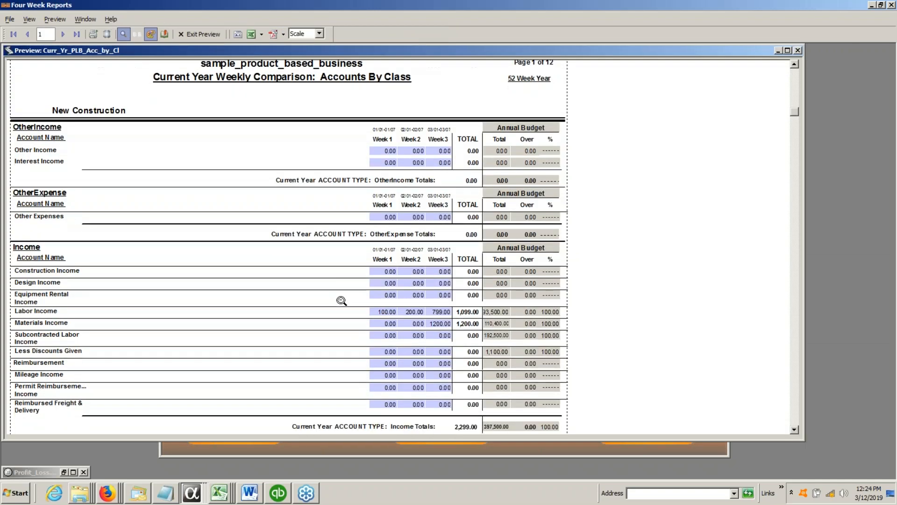
{"action": "scroll", "coordinate": [342, 304], "scroll_direction": "up", "scroll_amount": 2}
{"action": "scroll", "coordinate": [341, 303], "scroll_direction": "down", "scroll_amount": 1}
{"action": "scroll", "coordinate": [341, 303], "scroll_direction": "up", "scroll_amount": 1}
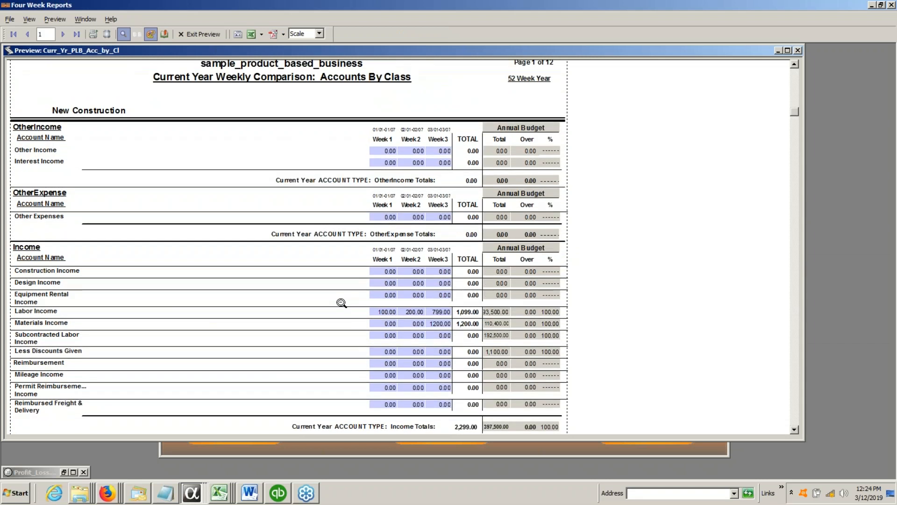
{"action": "scroll", "coordinate": [342, 303], "scroll_direction": "up", "scroll_amount": 1}
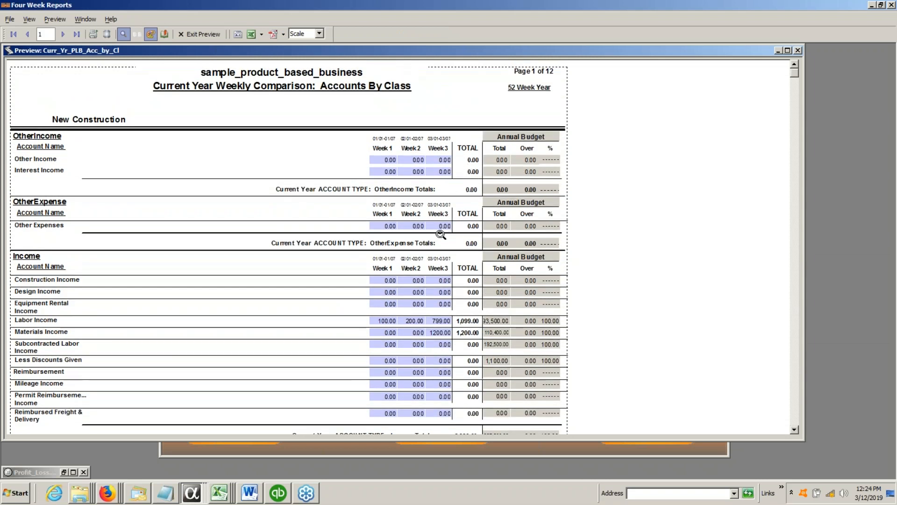
{"action": "left_click", "coordinate": [195, 35]}
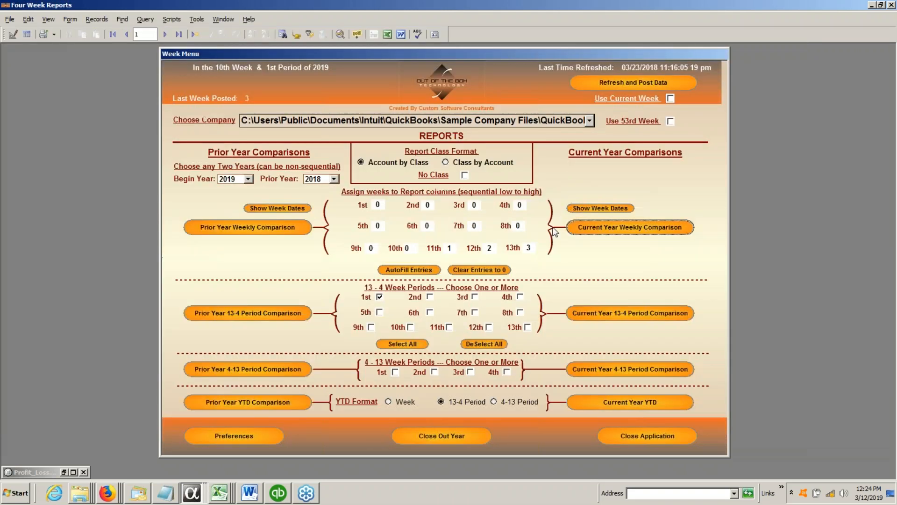
Step: Assign only weeks 1, 2 and 3 to the 3rd, 7th and 11th report columns, and generate the Current Year Weekly Comparison
{"action": "mouse_move", "coordinate": [513, 260]}
{"action": "left_click", "coordinate": [486, 271]}
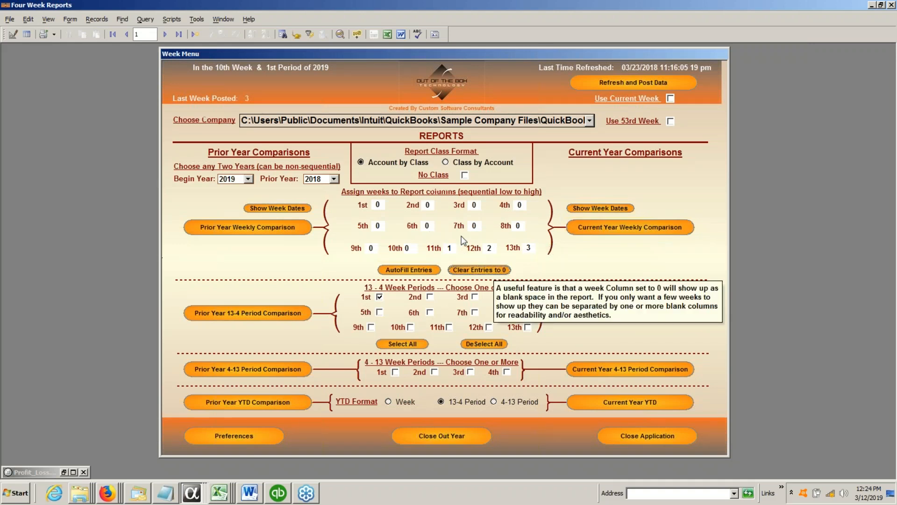
{"action": "left_click", "coordinate": [476, 206]}
{"action": "type", "text": "1"}
{"action": "key", "text": "Tab"}
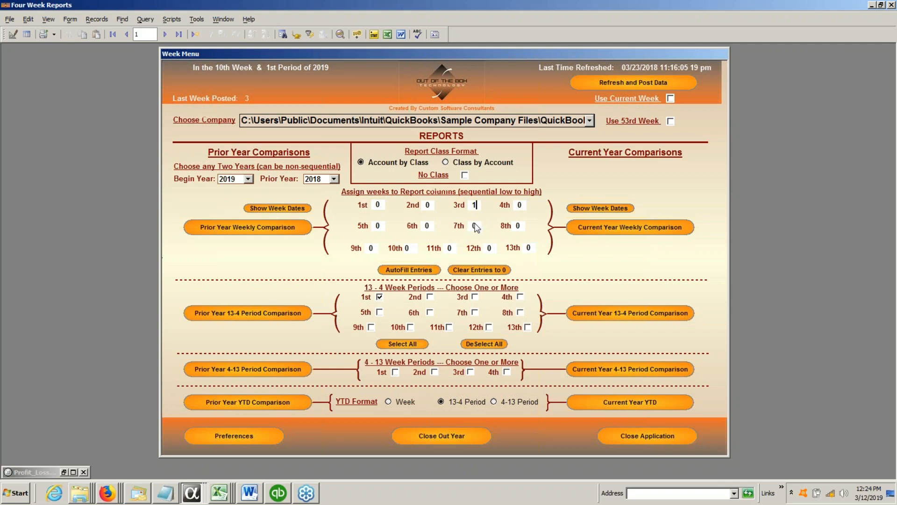
{"action": "type", "text": "2"}
{"action": "left_click", "coordinate": [452, 248]}
{"action": "type", "text": "3"}
{"action": "left_click", "coordinate": [613, 226]}
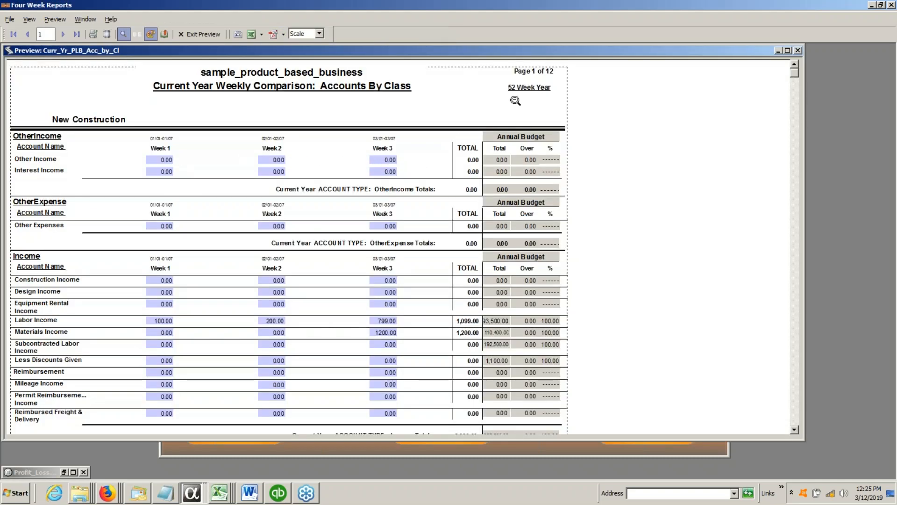
Step: Exit the report preview, and make sure Use Account Budget Fields is enabled in the report settings of the preferences
{"action": "left_click", "coordinate": [200, 35]}
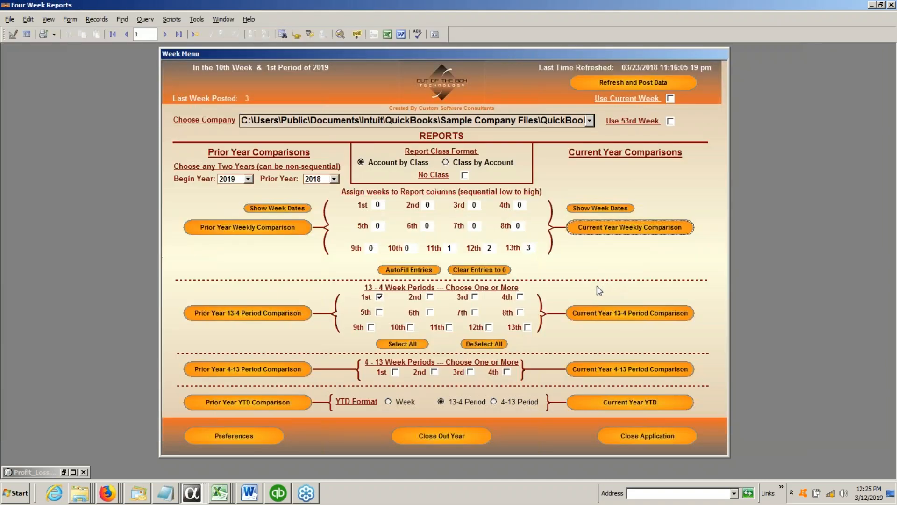
{"action": "left_click", "coordinate": [245, 441]}
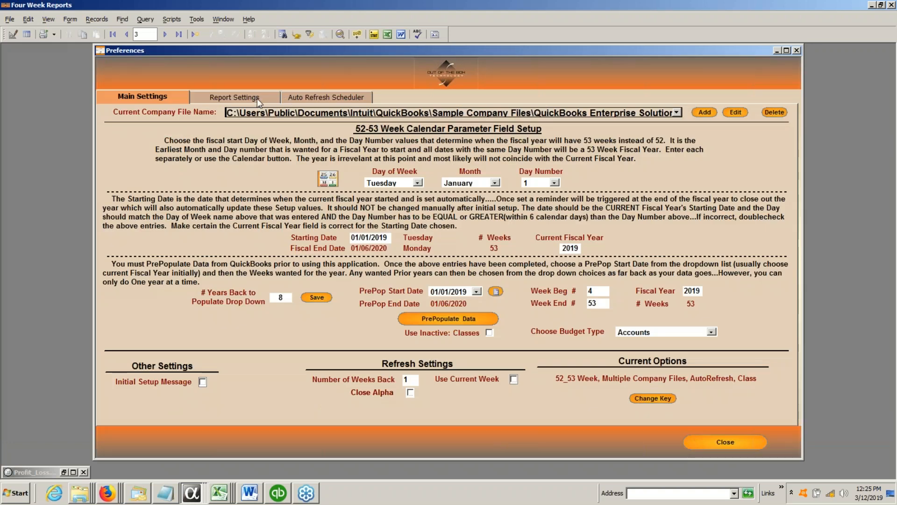
{"action": "left_click", "coordinate": [257, 99]}
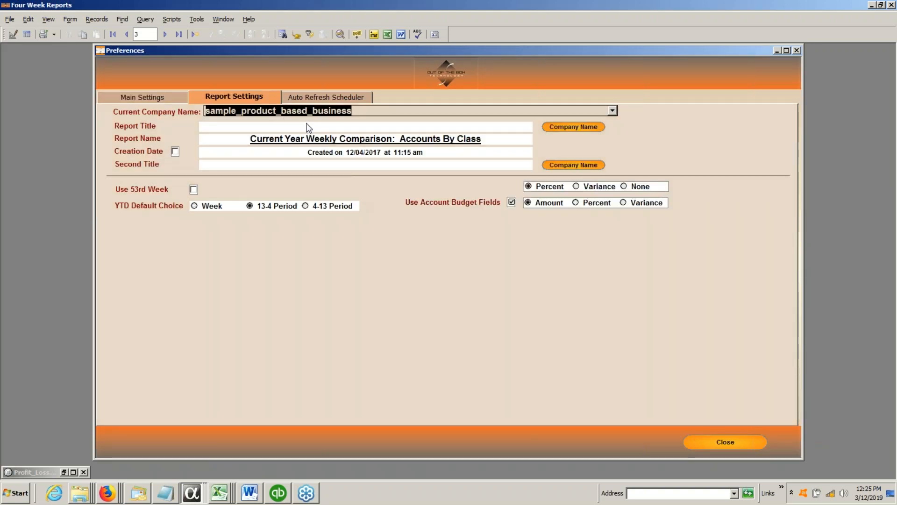
{"action": "left_click", "coordinate": [512, 205]}
{"action": "left_click", "coordinate": [512, 204]}
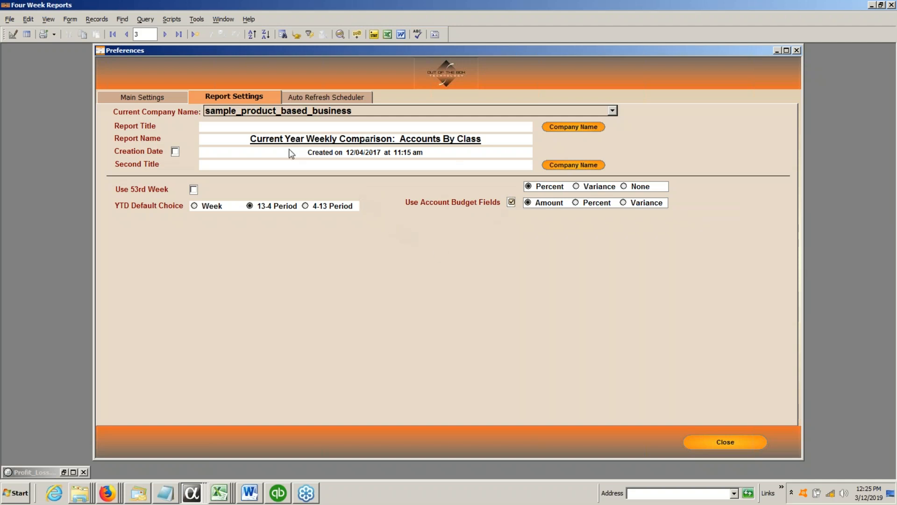
Step: Close the preferences, generate the Current Year Weekly Comparison with budget fields, and exit its preview
{"action": "left_click", "coordinate": [698, 437]}
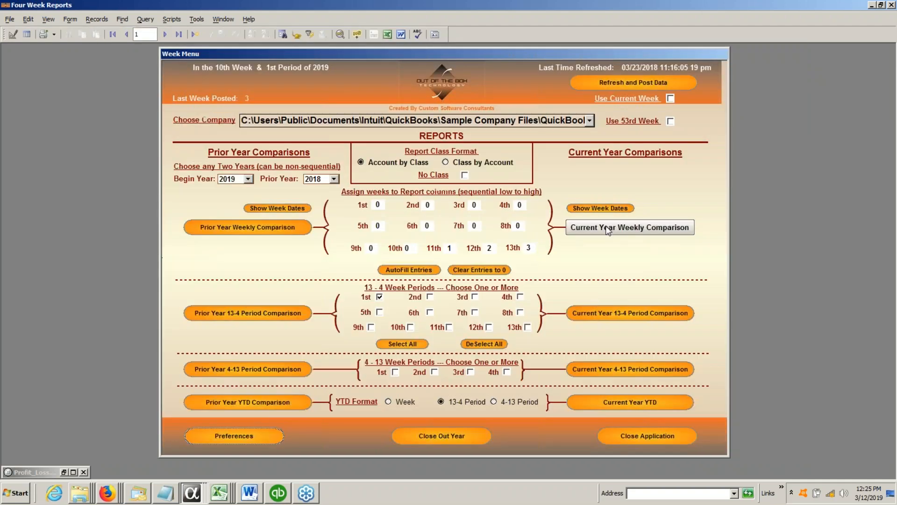
{"action": "left_click", "coordinate": [608, 229]}
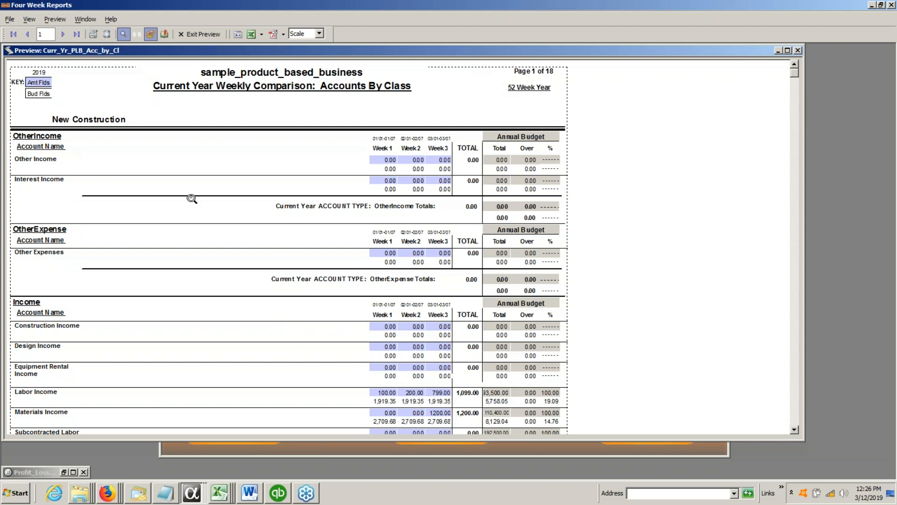
{"action": "left_click", "coordinate": [197, 34]}
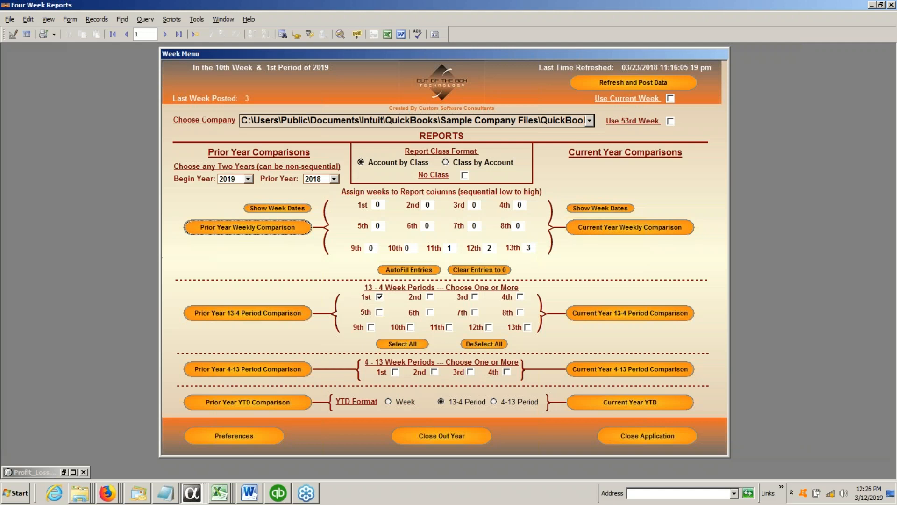
Step: Process the Prior Year Weekly Comparison for 2019 and 2018, examine its first two pages, and exit the preview
{"action": "left_click", "coordinate": [250, 309]}
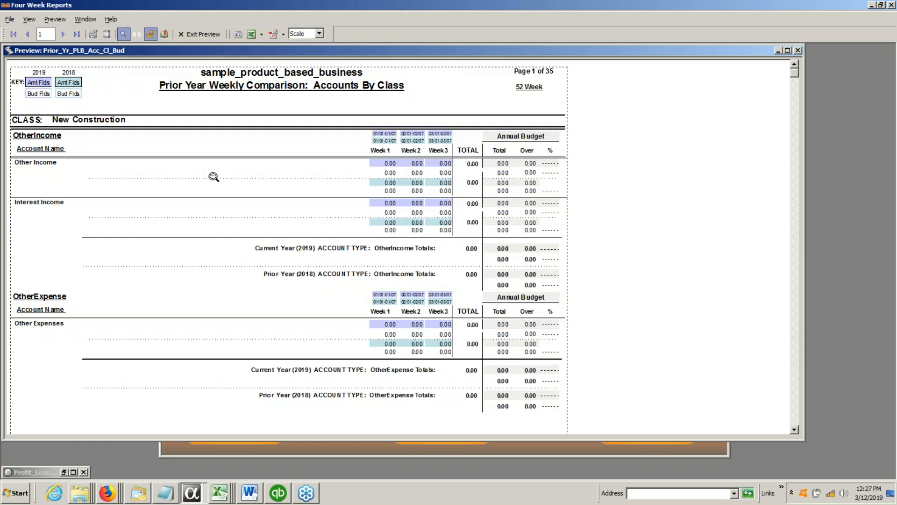
{"action": "left_click", "coordinate": [63, 34]}
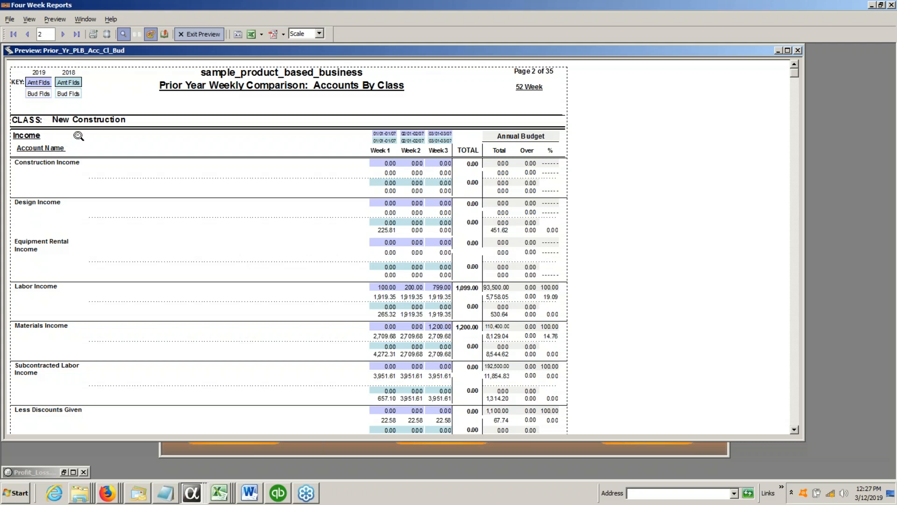
{"action": "left_click", "coordinate": [194, 34]}
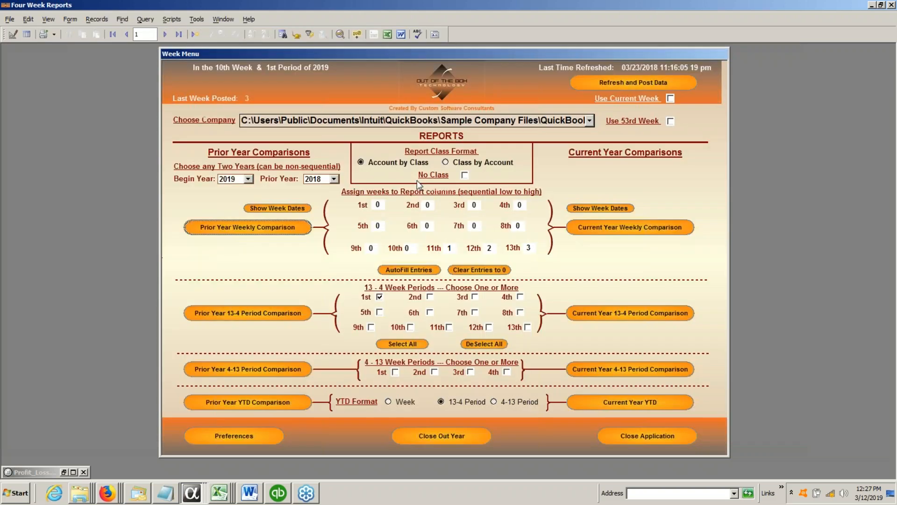
Step: Set the report class format to Class by Account, and preview the Current Year Weekly Comparison in that layout
{"action": "left_click", "coordinate": [476, 160]}
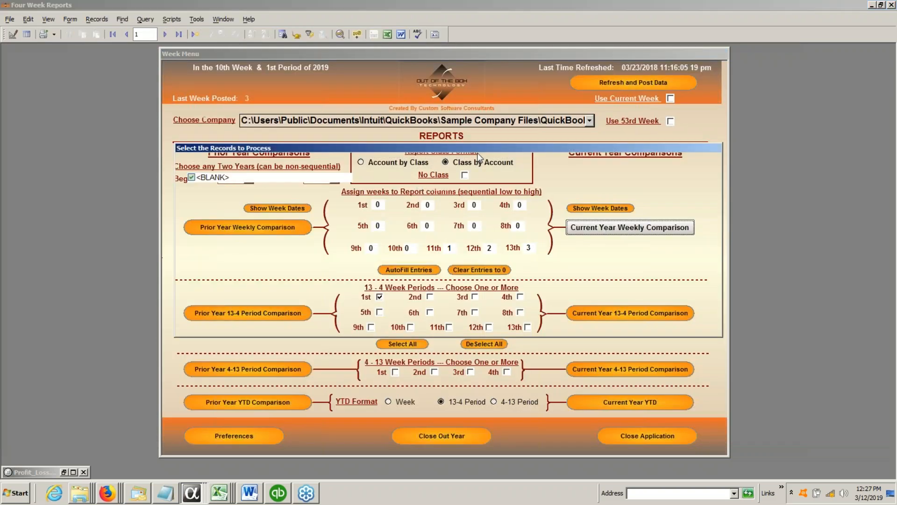
{"action": "left_click", "coordinate": [225, 309]}
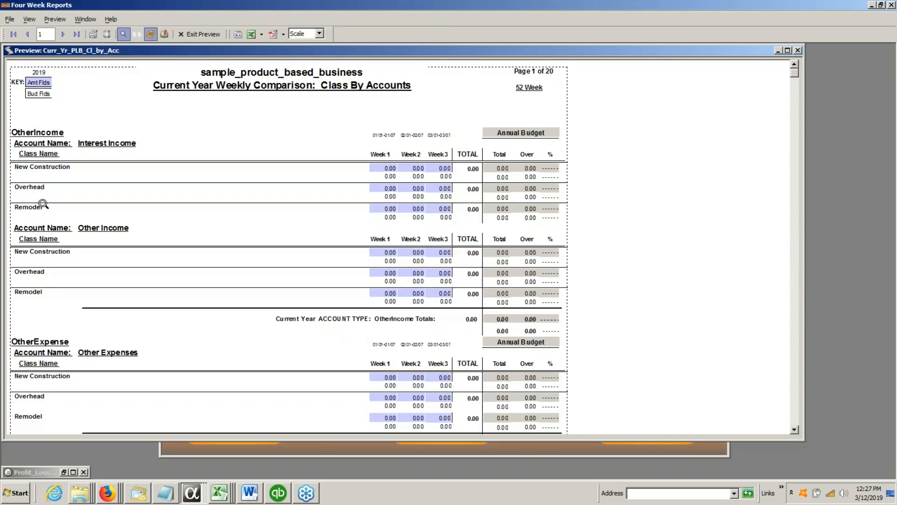
{"action": "left_click", "coordinate": [199, 34]}
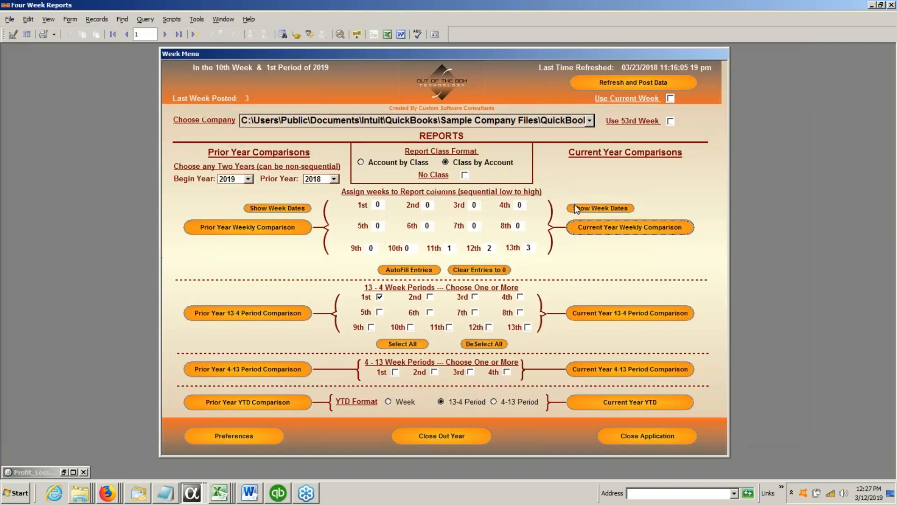
{"action": "left_click", "coordinate": [616, 228]}
{"action": "left_click", "coordinate": [623, 232]}
Step: Switch to Word, review the options and maximum costs in FOUR WEEK PRICING.docx, and return to Four Week Reports
{"action": "mouse_move", "coordinate": [512, 402]}
{"action": "left_click", "coordinate": [250, 494]}
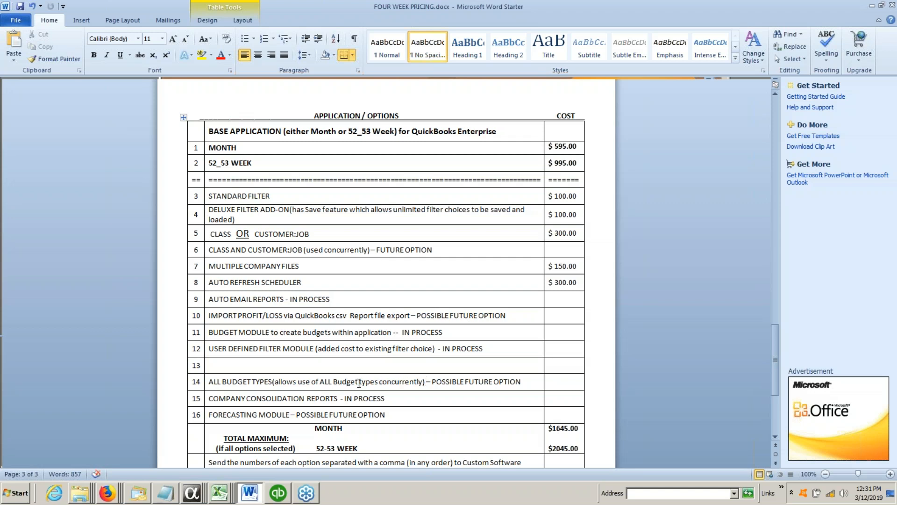
{"action": "left_click_drag", "start_coordinate": [359, 383], "coordinate": [365, 381]}
{"action": "left_click", "coordinate": [366, 381]}
{"action": "left_click_drag", "start_coordinate": [312, 400], "coordinate": [326, 399]}
{"action": "left_click", "coordinate": [330, 397]}
{"action": "left_click_drag", "start_coordinate": [554, 449], "coordinate": [577, 445]}
{"action": "left_click", "coordinate": [569, 443]}
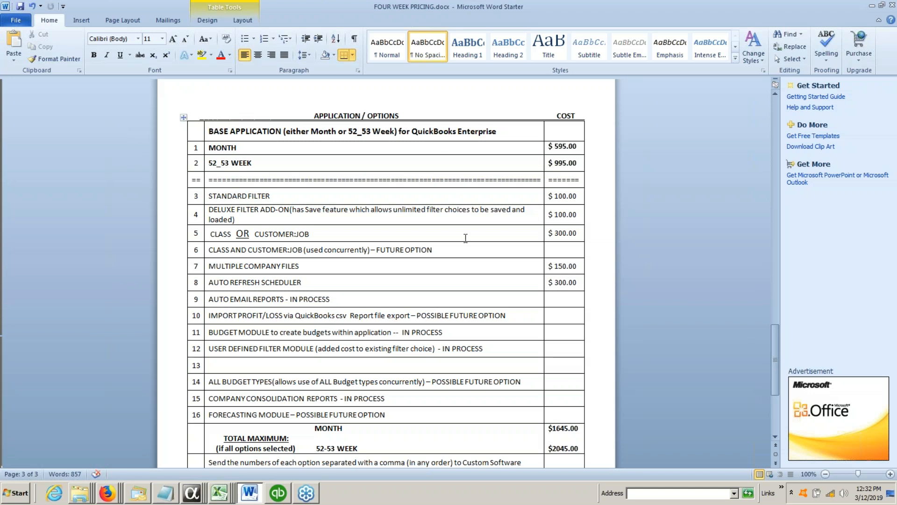
{"action": "left_click", "coordinate": [871, 5]}
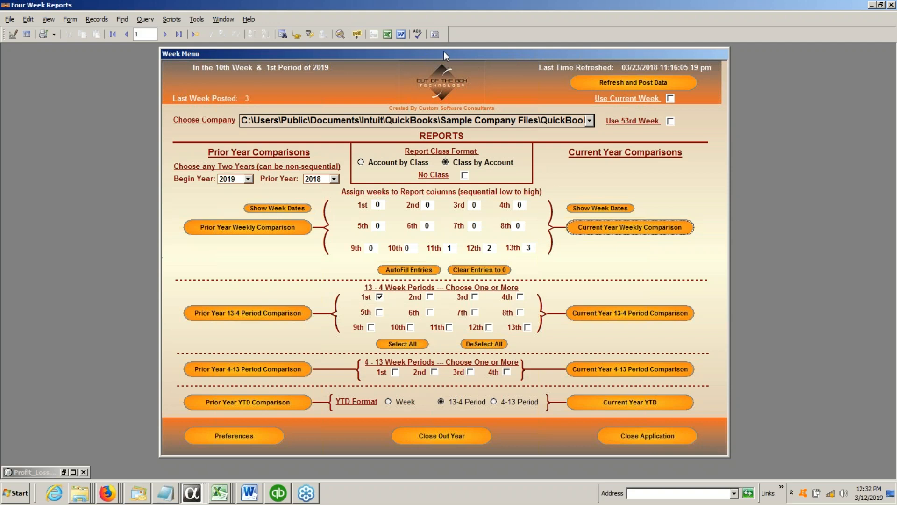
Step: Set the report class format back to Account by Class on the Week Menu
{"action": "left_click_drag", "start_coordinate": [444, 51], "coordinate": [442, 50]}
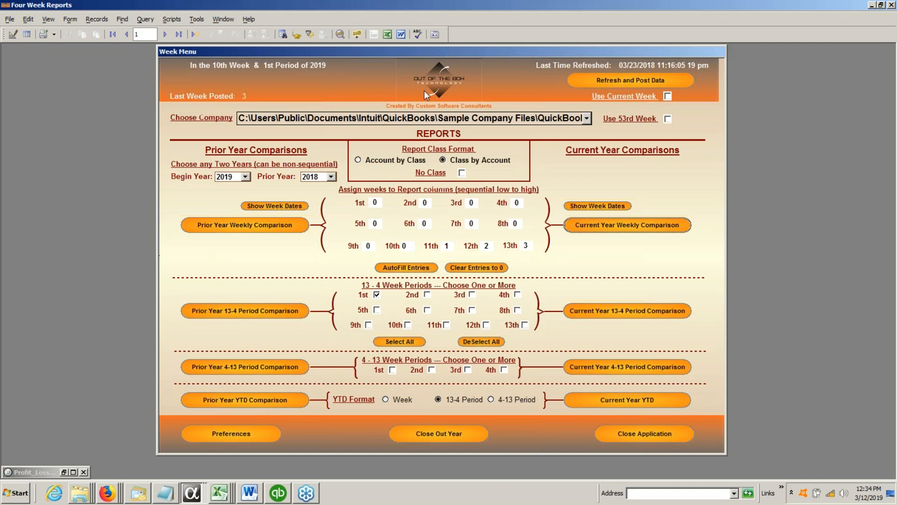
{"action": "left_click", "coordinate": [359, 160]}
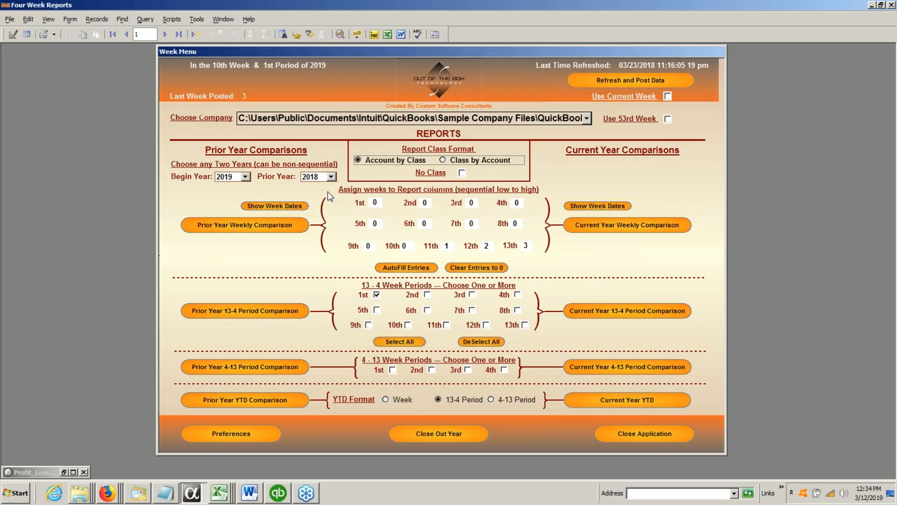
{"action": "mouse_move", "coordinate": [348, 190]}
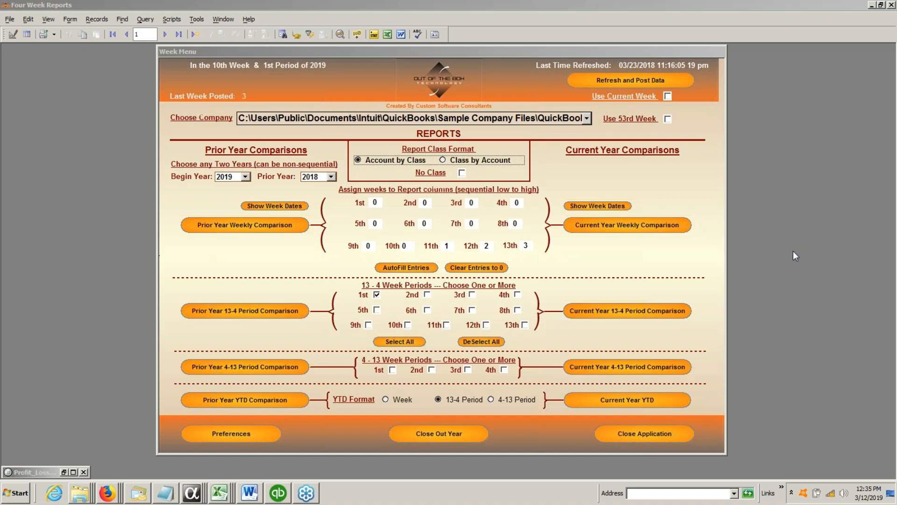
{"action": "left_click", "coordinate": [424, 50]}
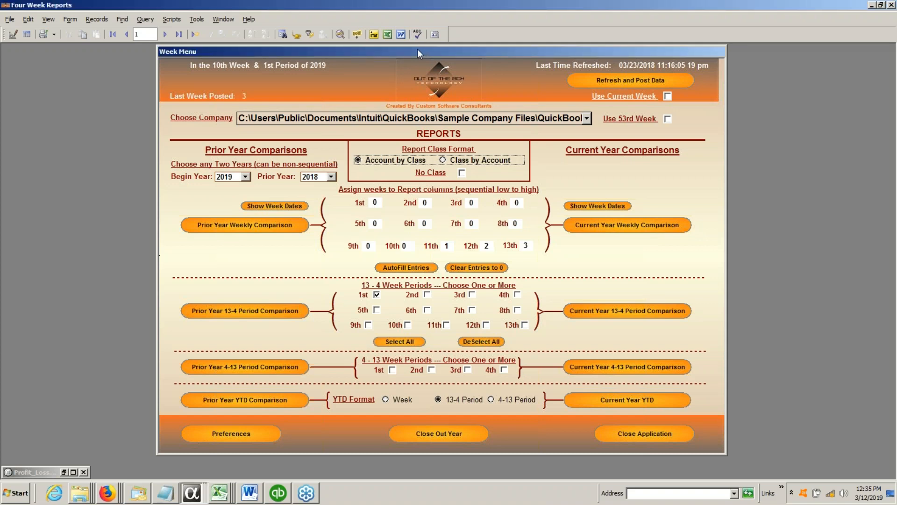
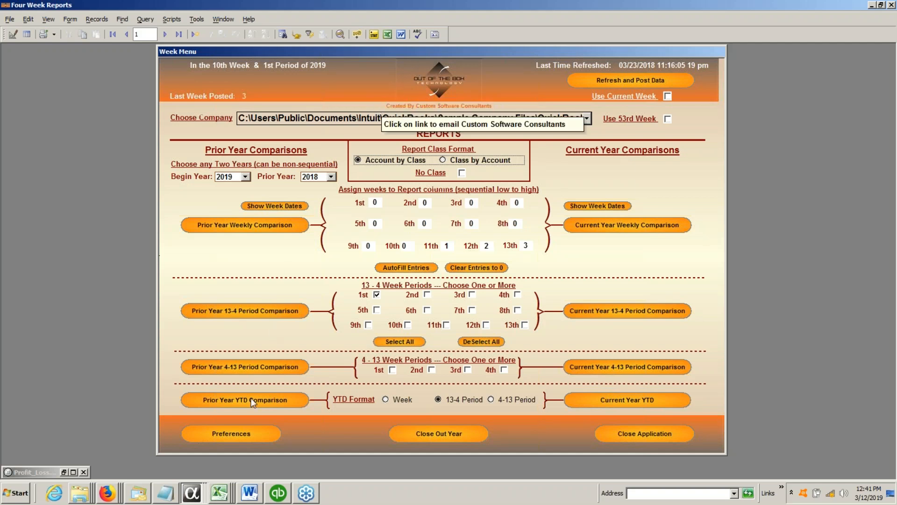
Step: Check the available budget types in the main settings of the preferences, and go to the report settings
{"action": "left_click", "coordinate": [248, 434]}
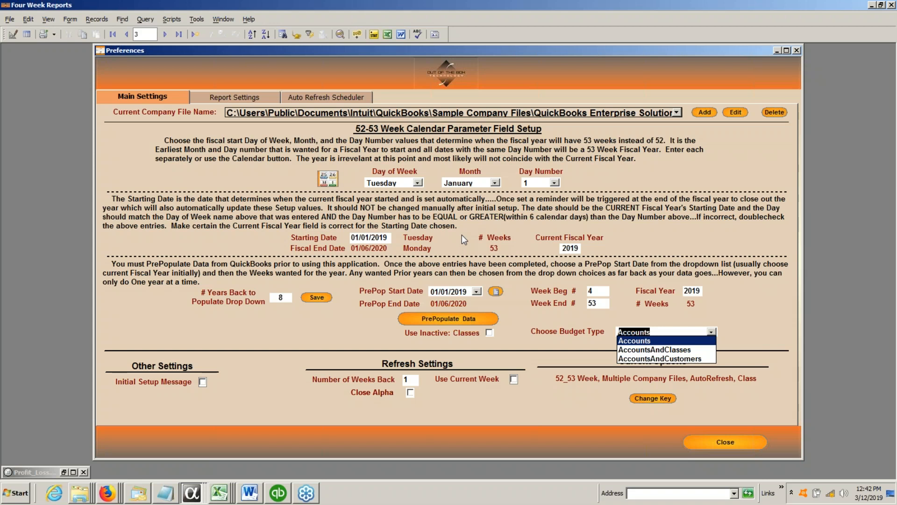
{"action": "left_click", "coordinate": [249, 97]}
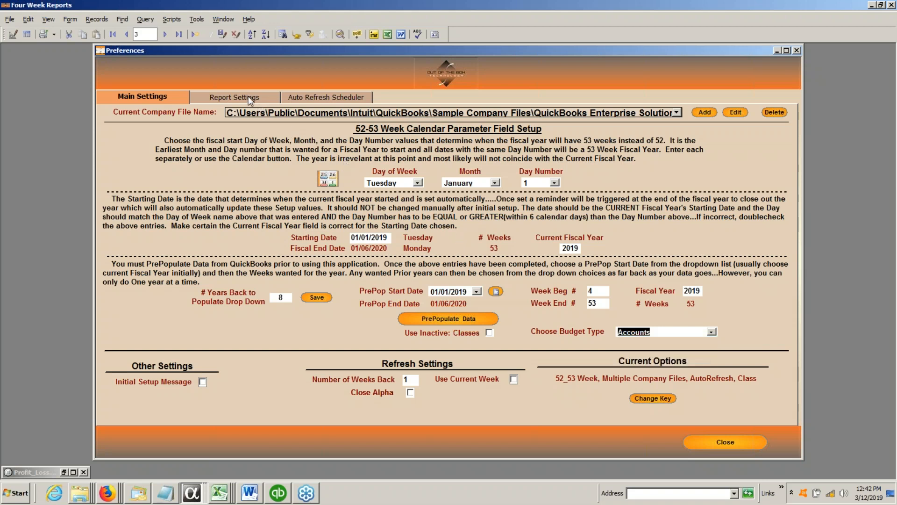